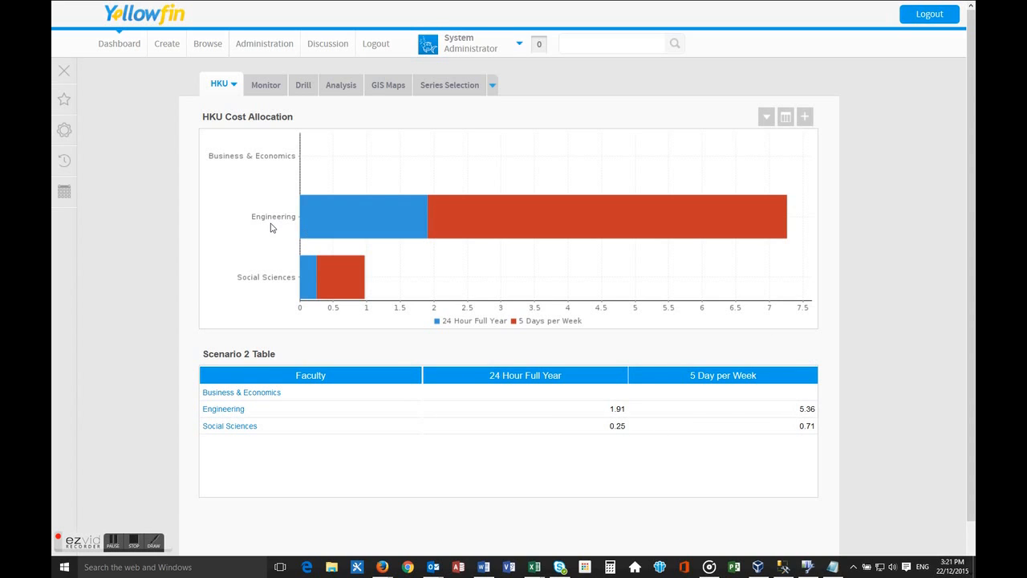
Open the HKU connection from the data sources in the Admin Console.
click(267, 46)
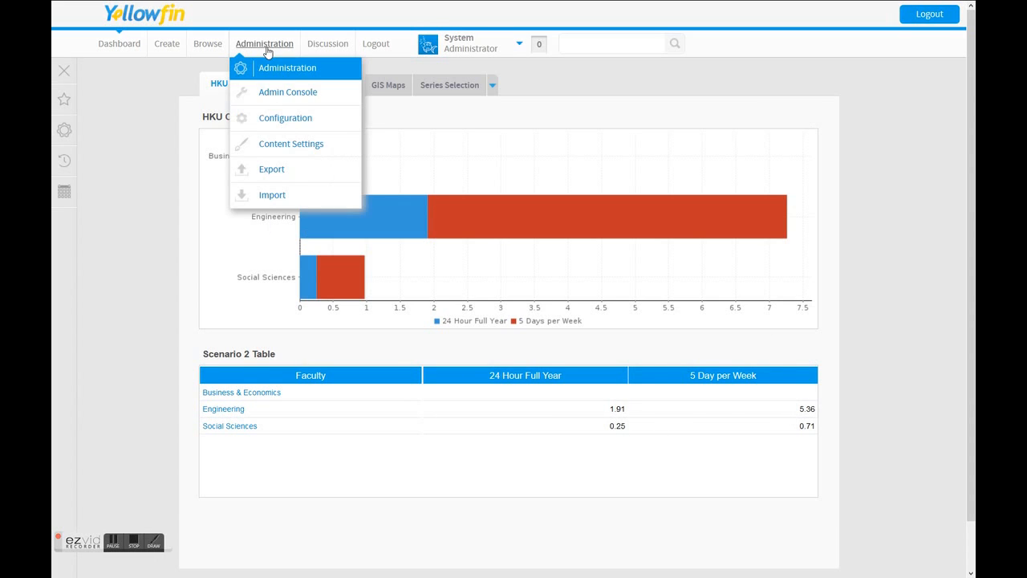
click(268, 99)
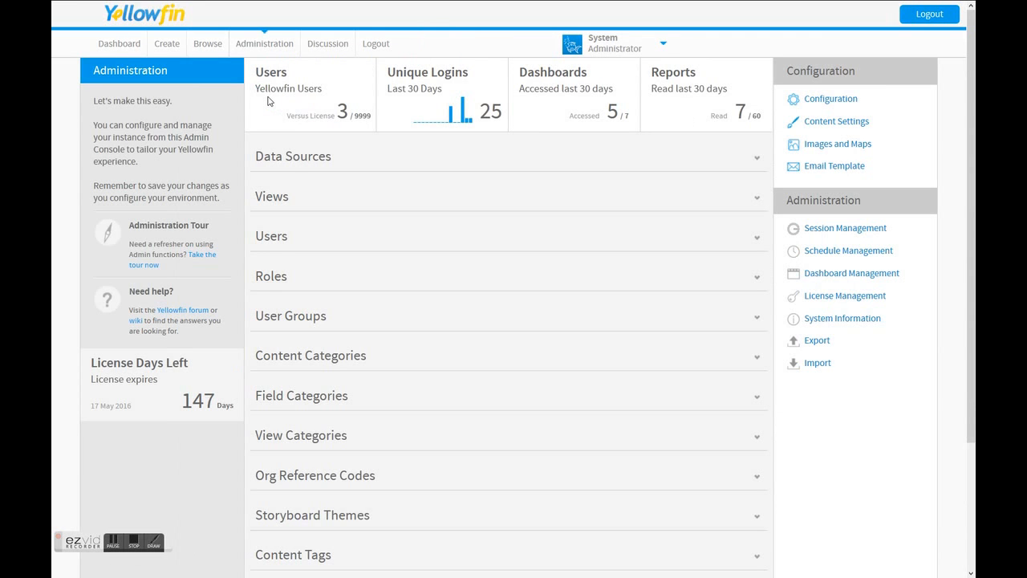
click(291, 164)
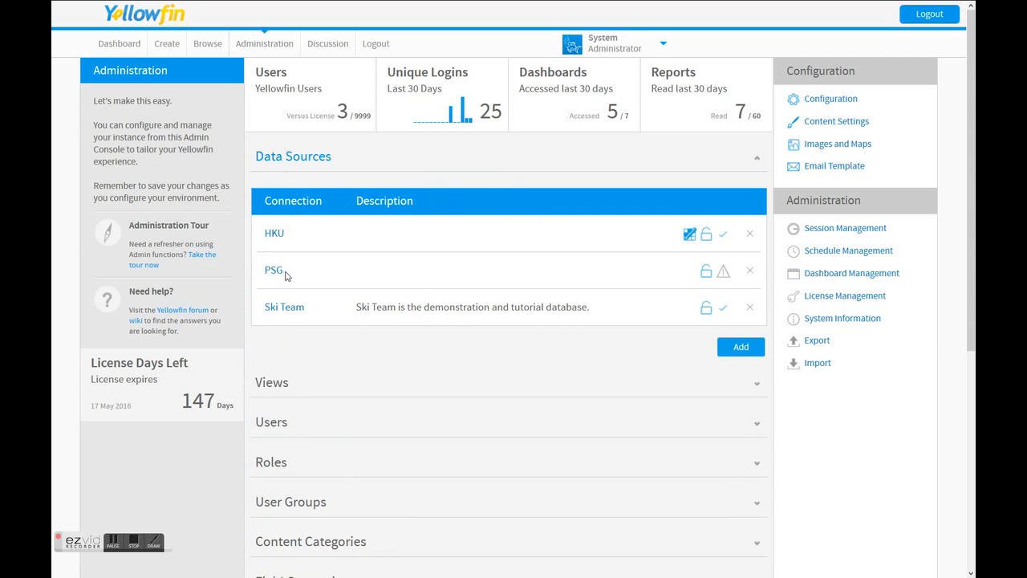
click(274, 232)
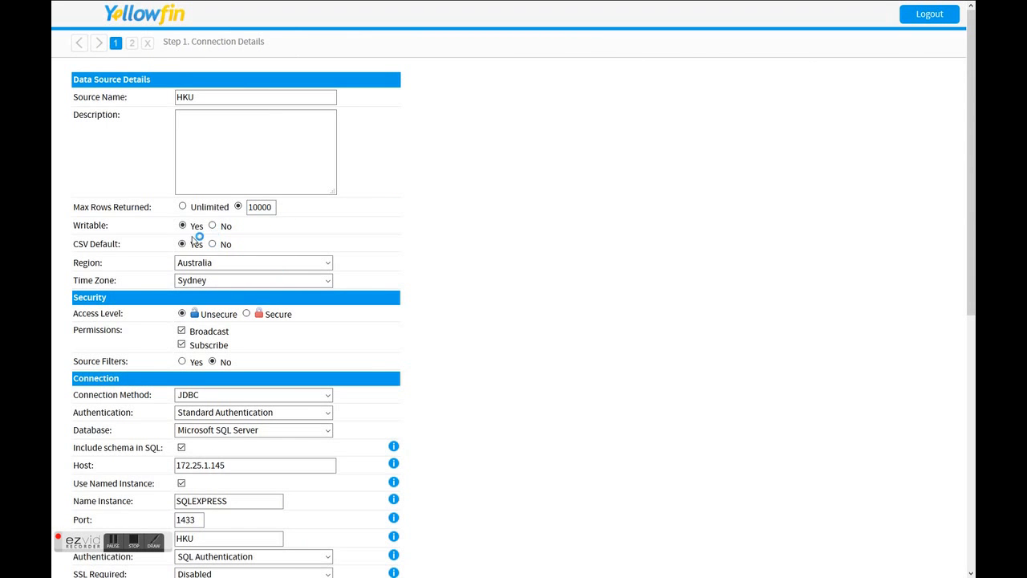
Test the HKU data source connection and review the returned database, driver and version details.
scroll(164, 248, down, 6)
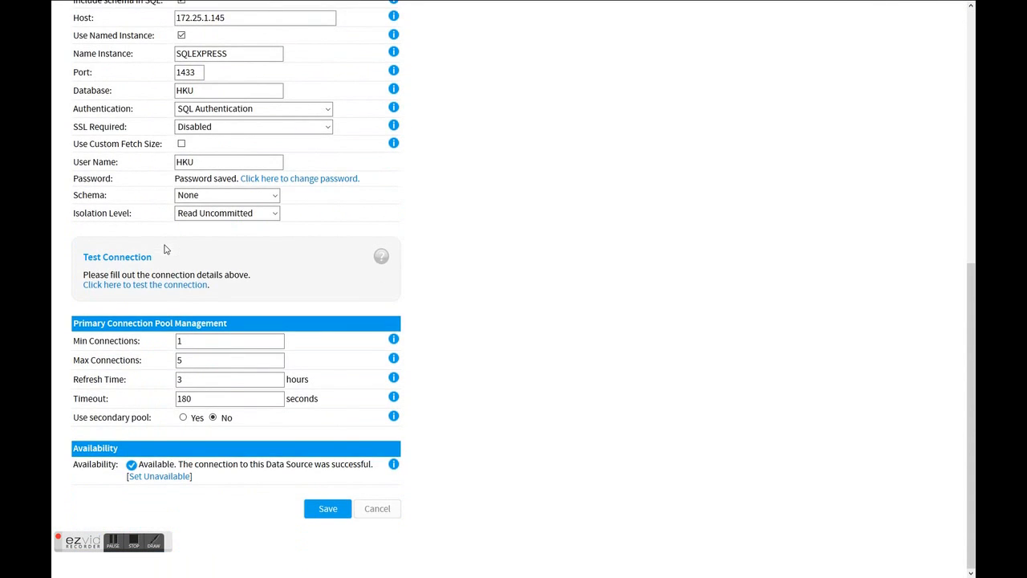
click(177, 286)
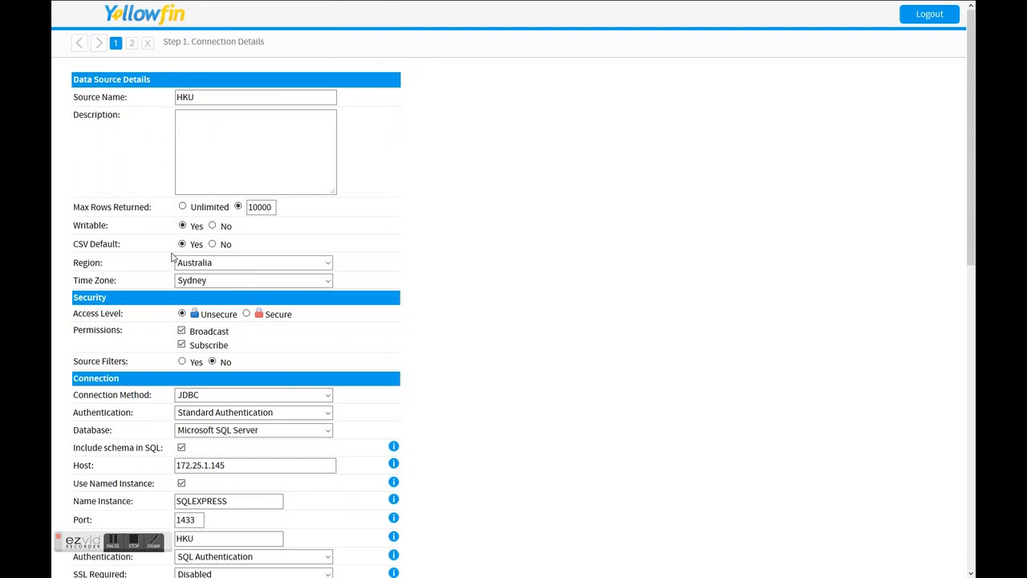
scroll(171, 257, down, 7)
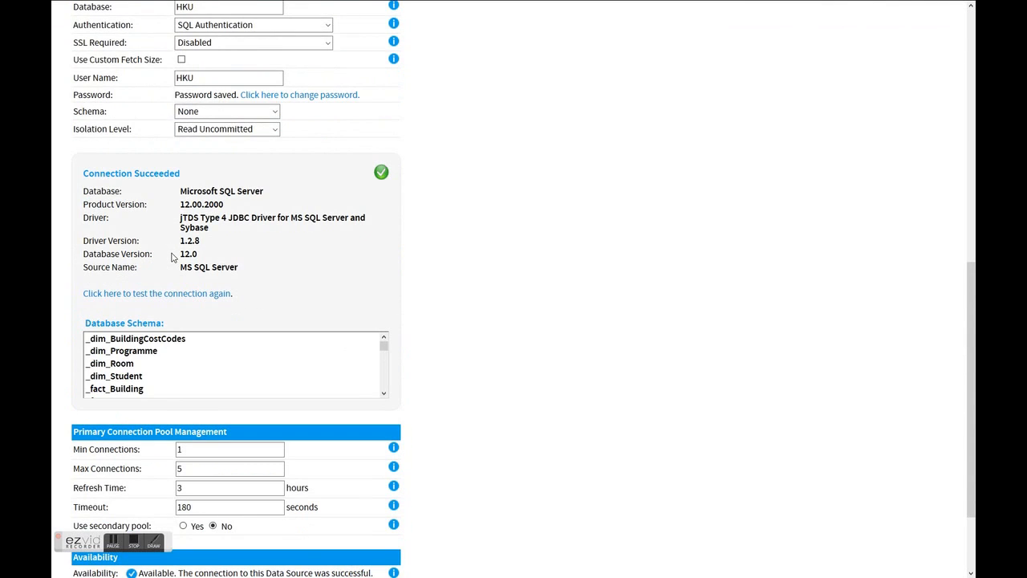
drag(239, 273, 180, 191)
click(227, 244)
scroll(206, 285, up, 7)
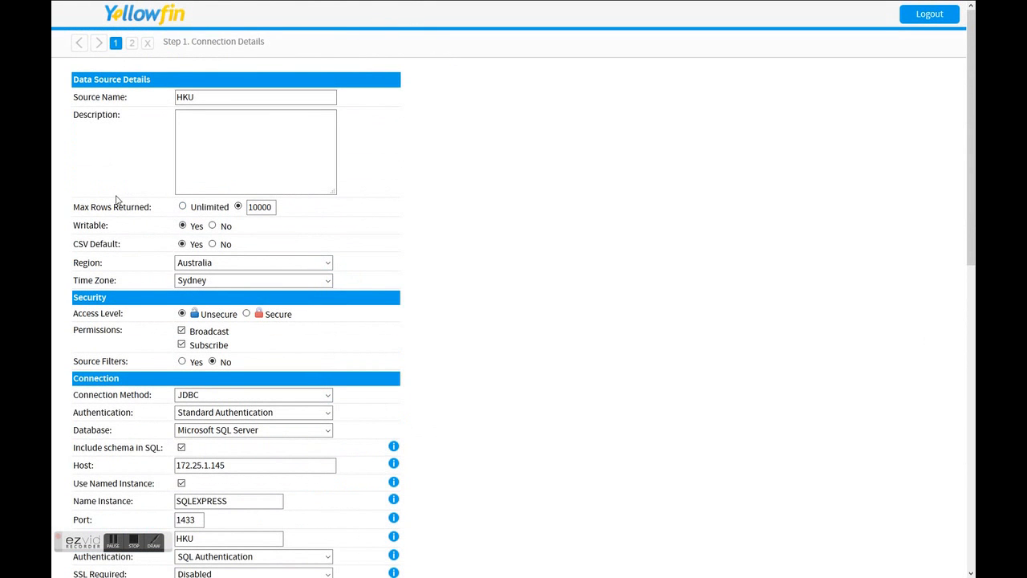
Check the data source's Writable setting and its summary page, and close the HKU data source.
drag(115, 230, 73, 232)
click(132, 43)
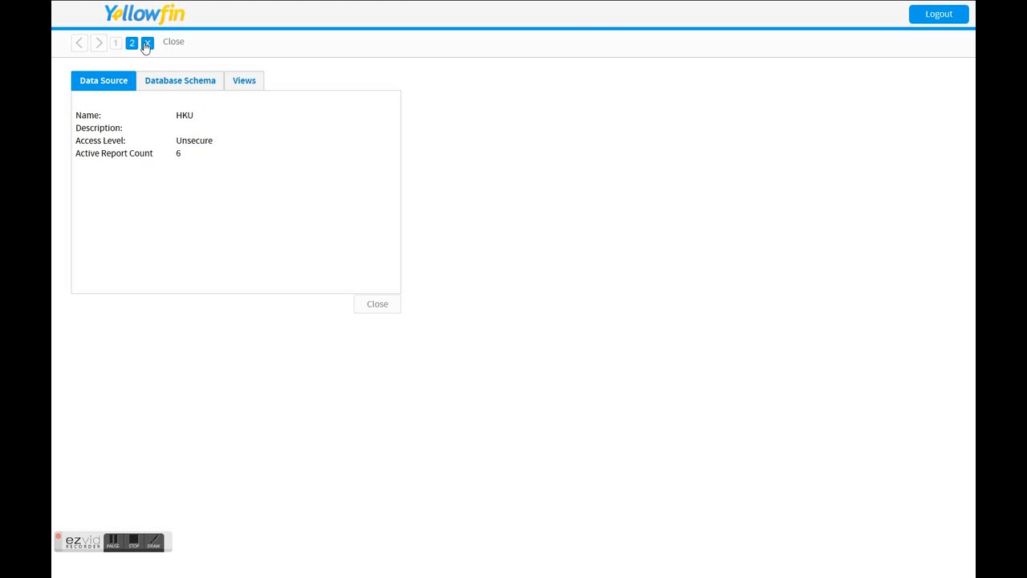
click(146, 43)
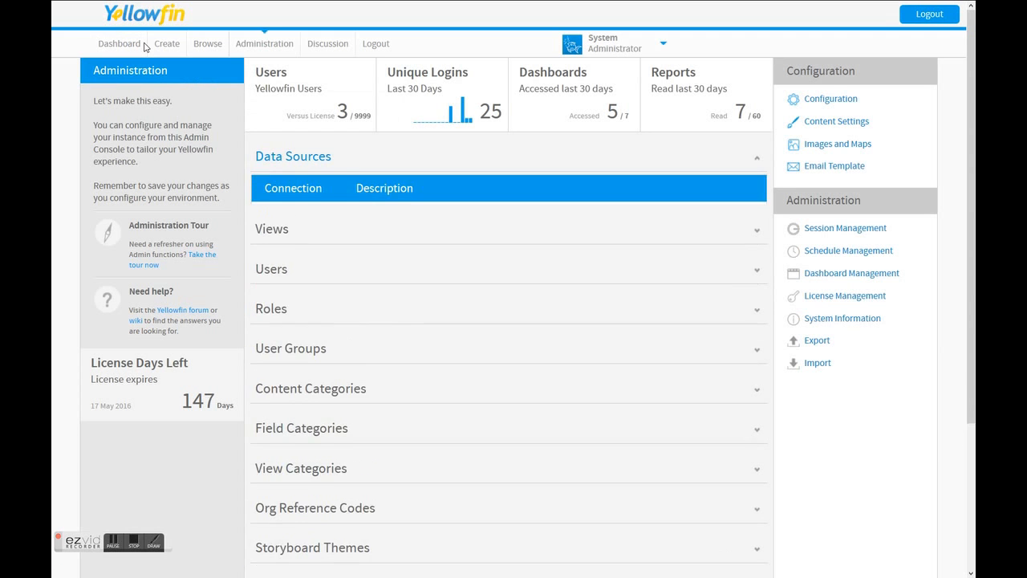
Open the Scenario 2 view from the HKU folder in the Admin Console's views.
scroll(146, 47, down, 1)
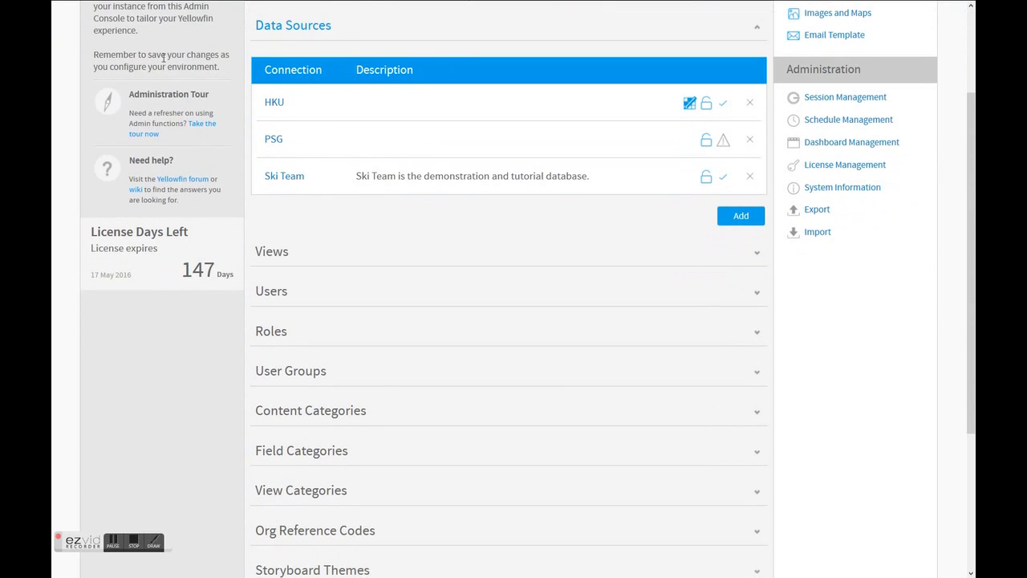
click(278, 252)
click(328, 176)
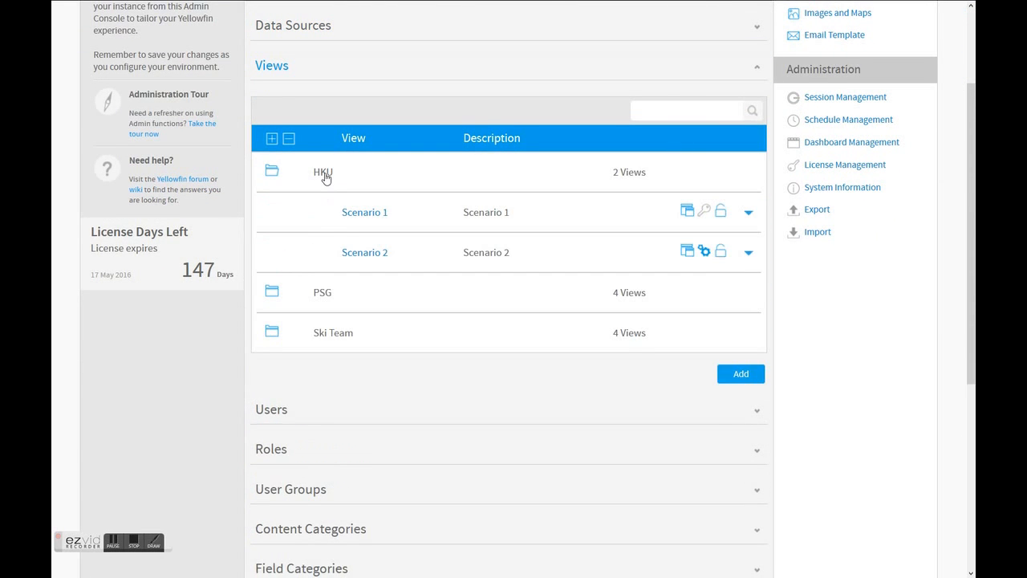
click(364, 257)
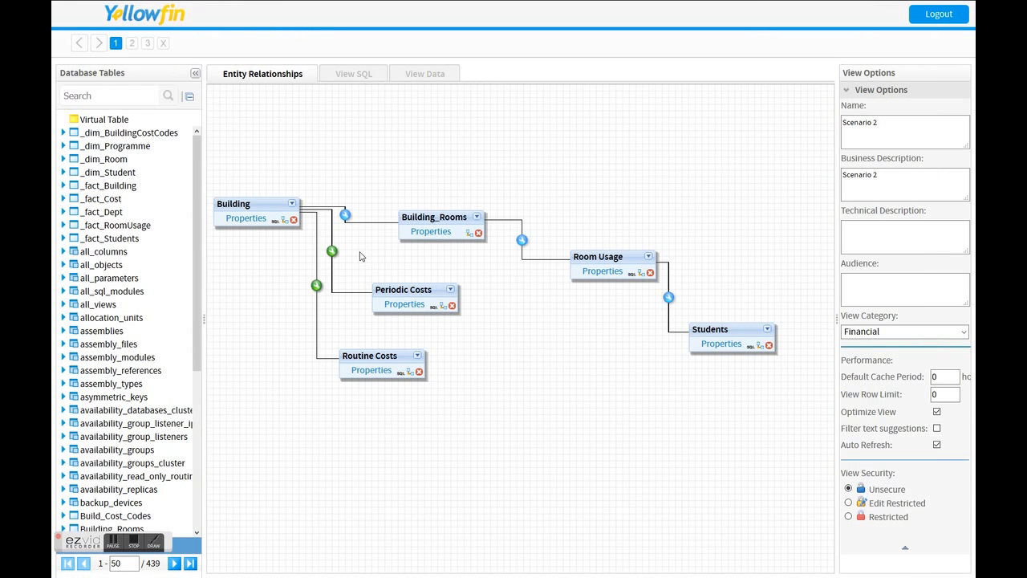
Search the database tables for "Build" and add Build_Cost_Codes to the entity relationship canvas above Building_Rooms.
click(112, 96)
text(Build)
key(Return)
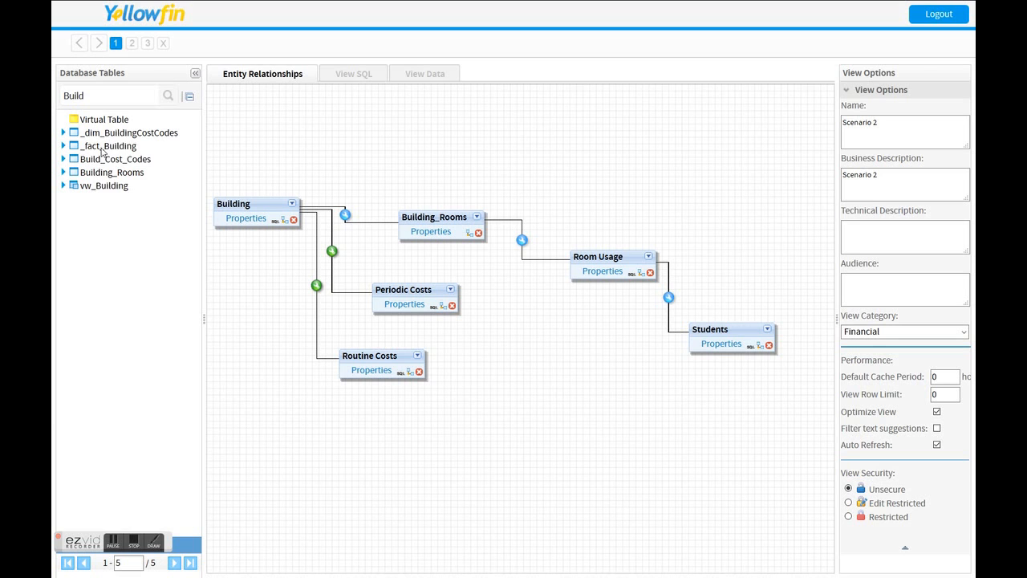
drag(103, 167, 432, 160)
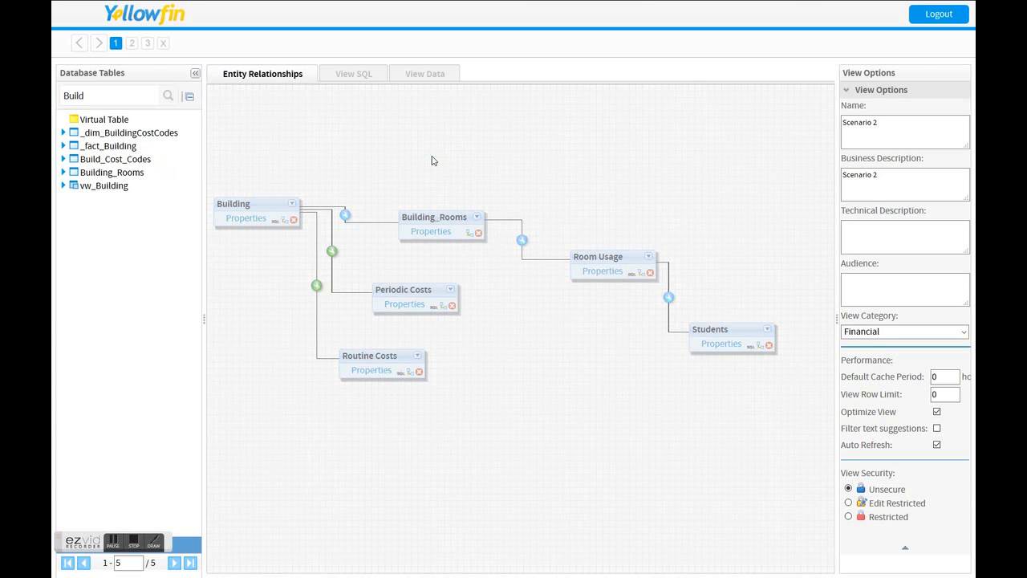
Join Build_Cost_Codes to Building with f56062nameofbuilding equal to the Building column, and save the join.
click(473, 179)
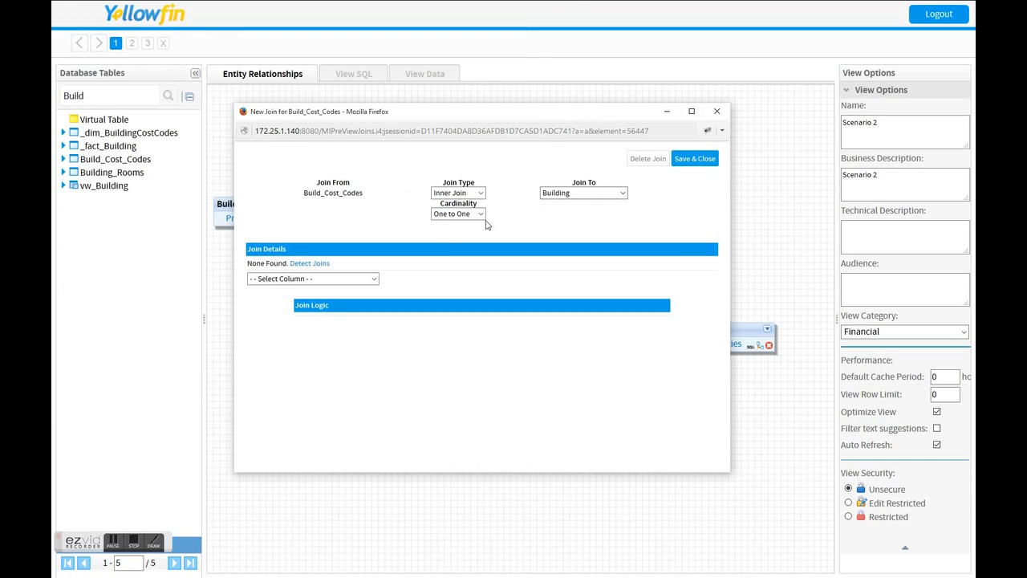
click(313, 263)
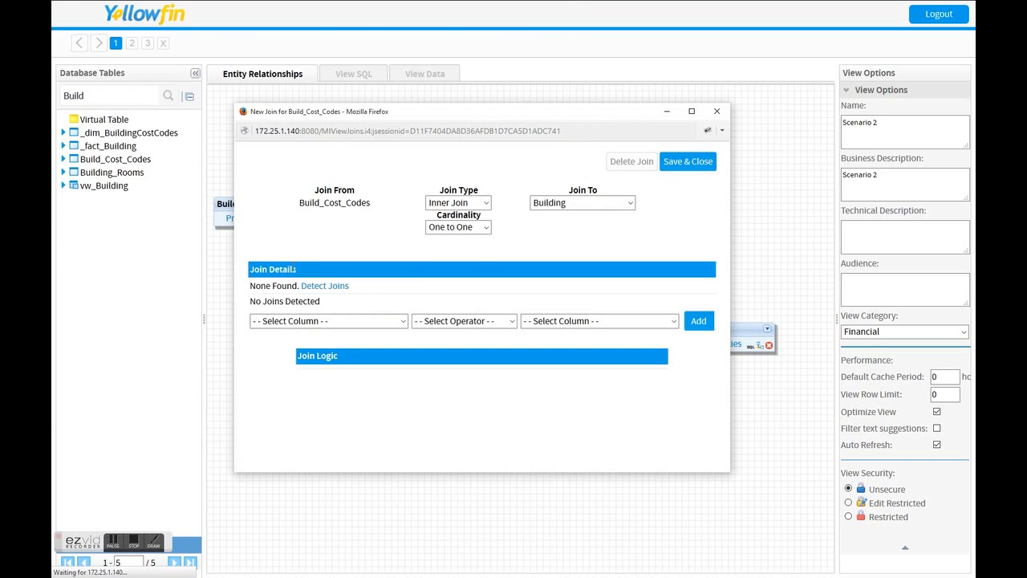
click(288, 321)
click(293, 347)
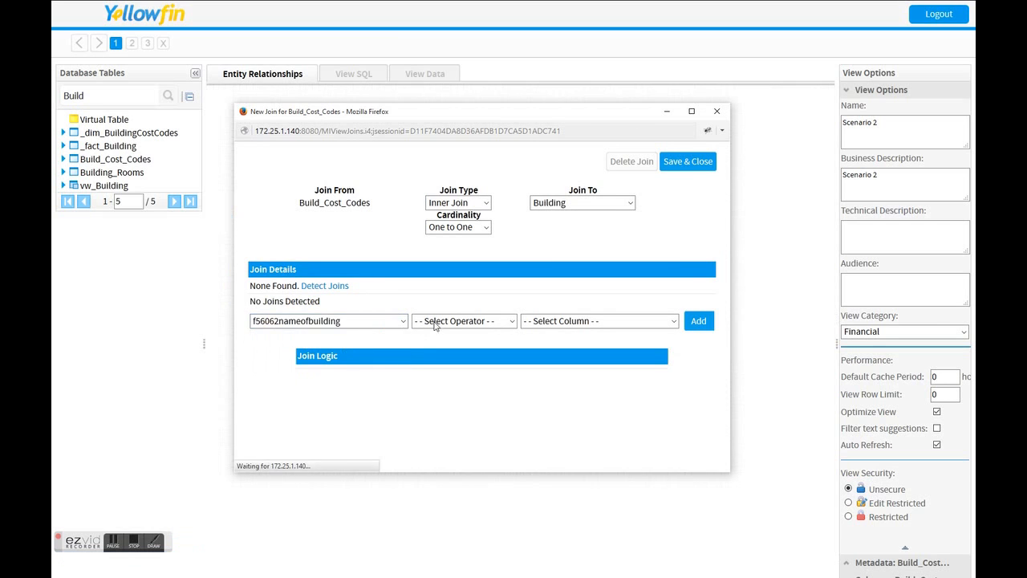
click(449, 309)
click(454, 333)
click(561, 307)
click(560, 333)
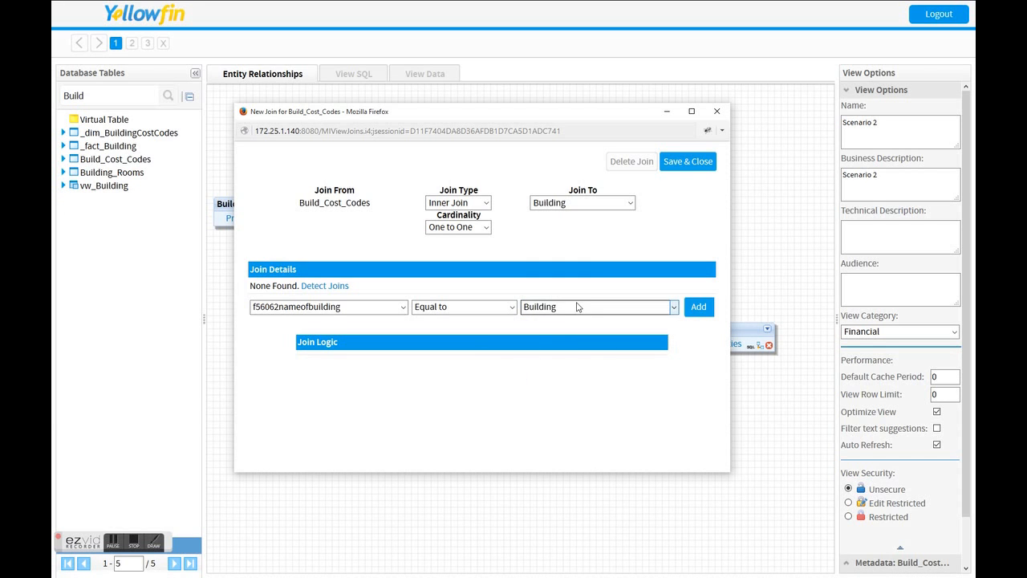
click(683, 166)
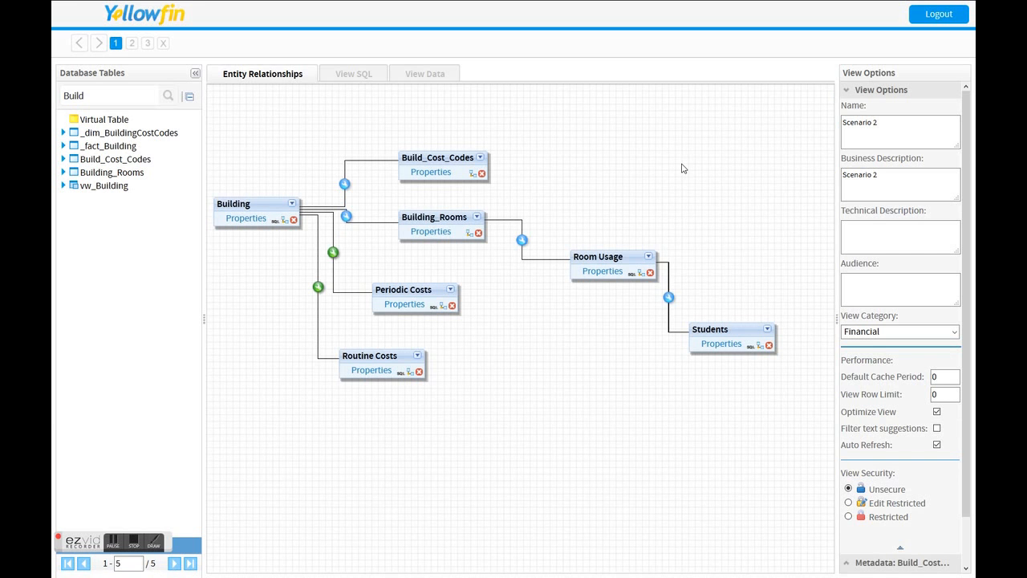
Remove the Build_Cost_Codes table from the entity relationship canvas.
click(482, 173)
click(541, 229)
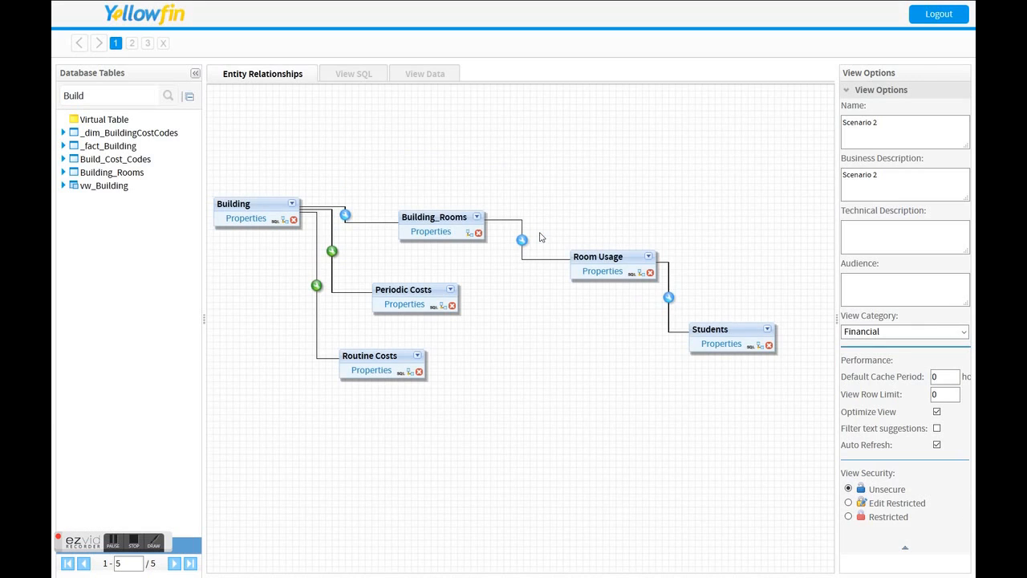
Examine the SQL and available fields of the Building virtual table, and close its window.
click(274, 222)
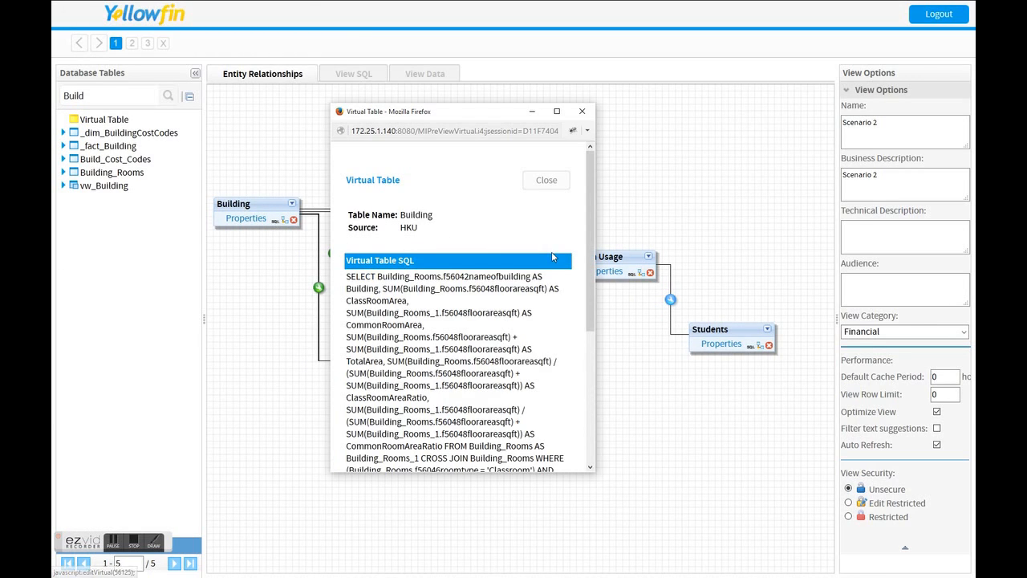
drag(596, 249, 858, 254)
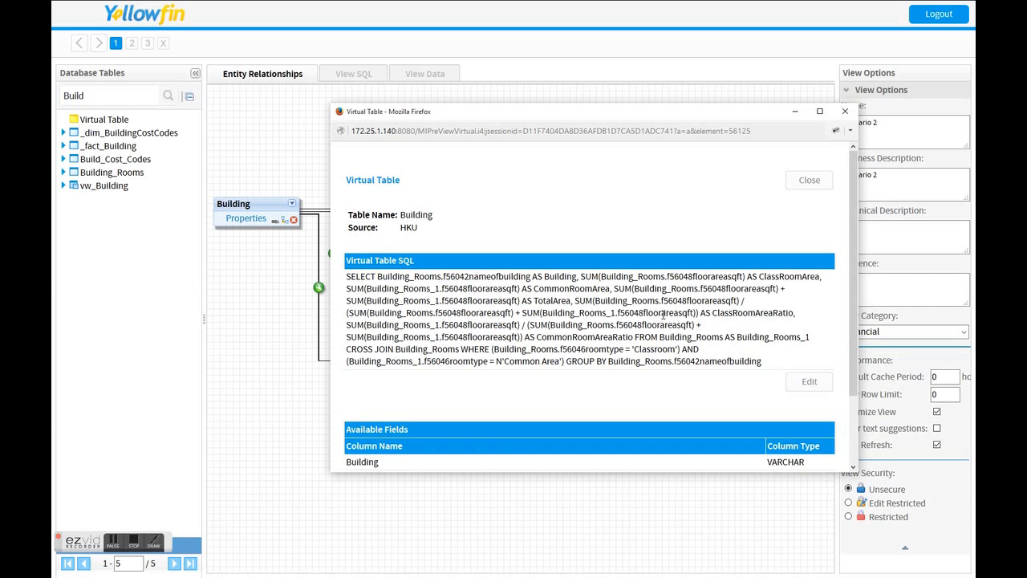
scroll(663, 314, down, 2)
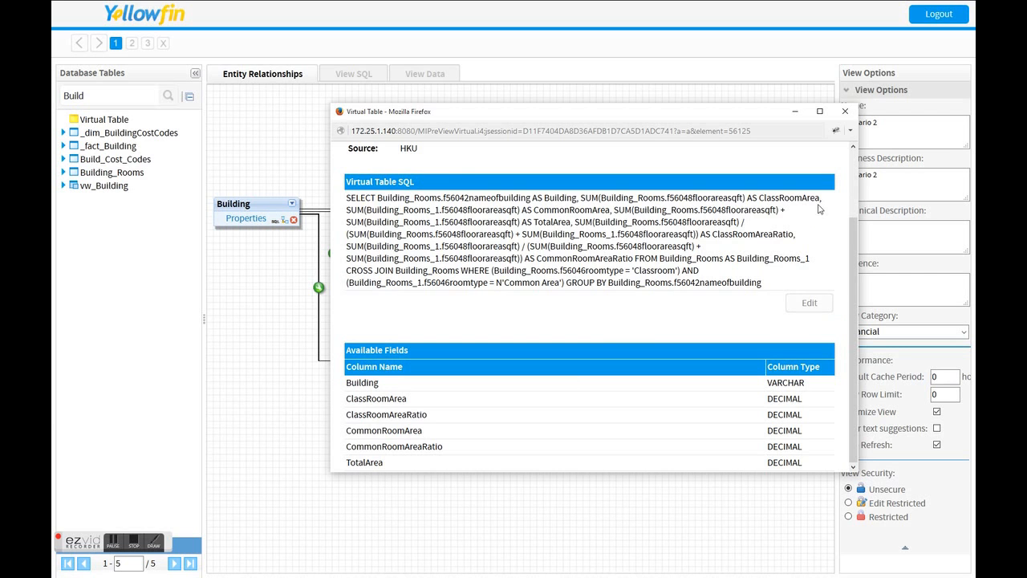
click(846, 111)
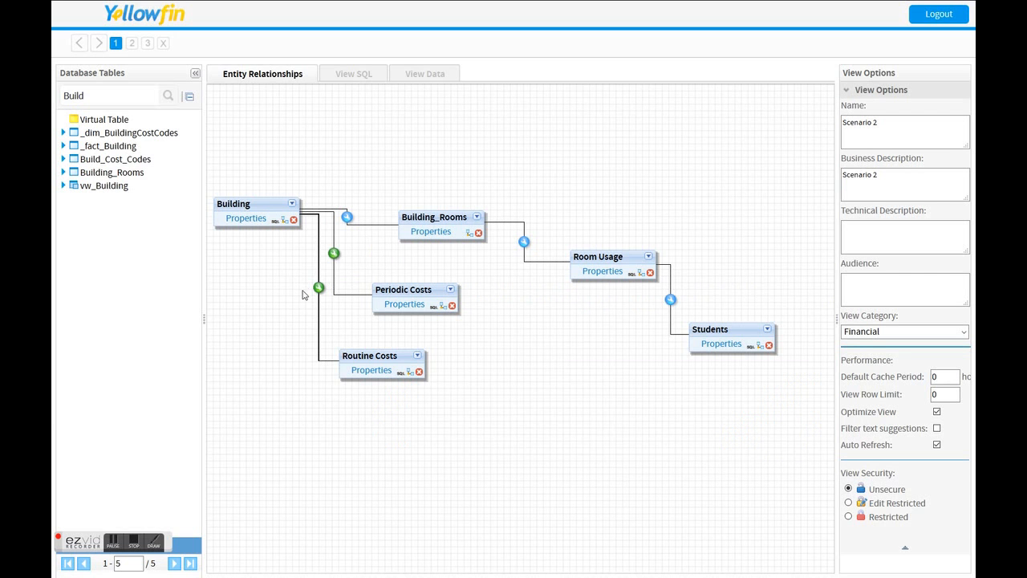
Examine the Periodic Costs table's properties and virtual table SQL, including the segment1 filter value, and close the SQL window.
click(403, 304)
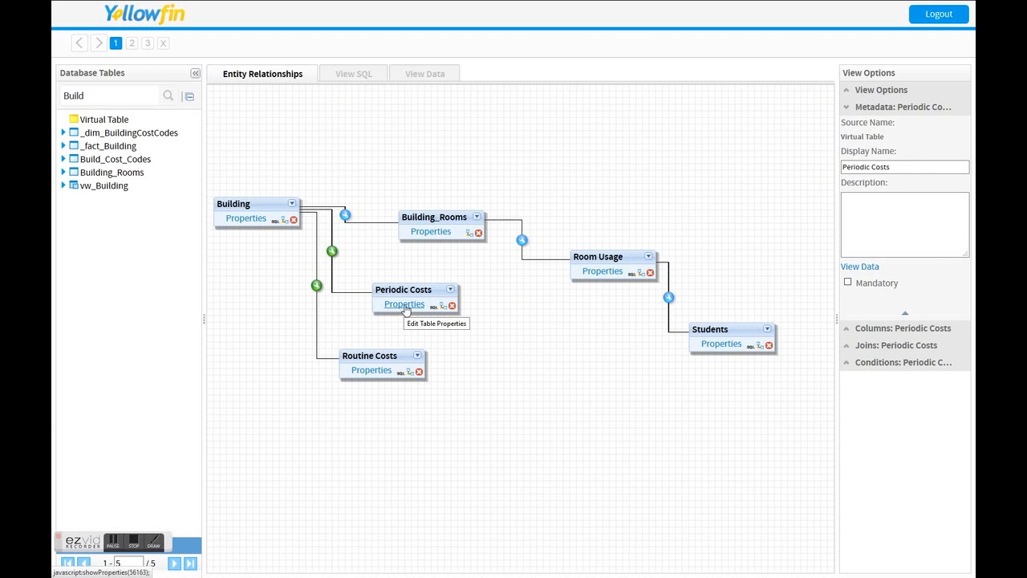
click(435, 309)
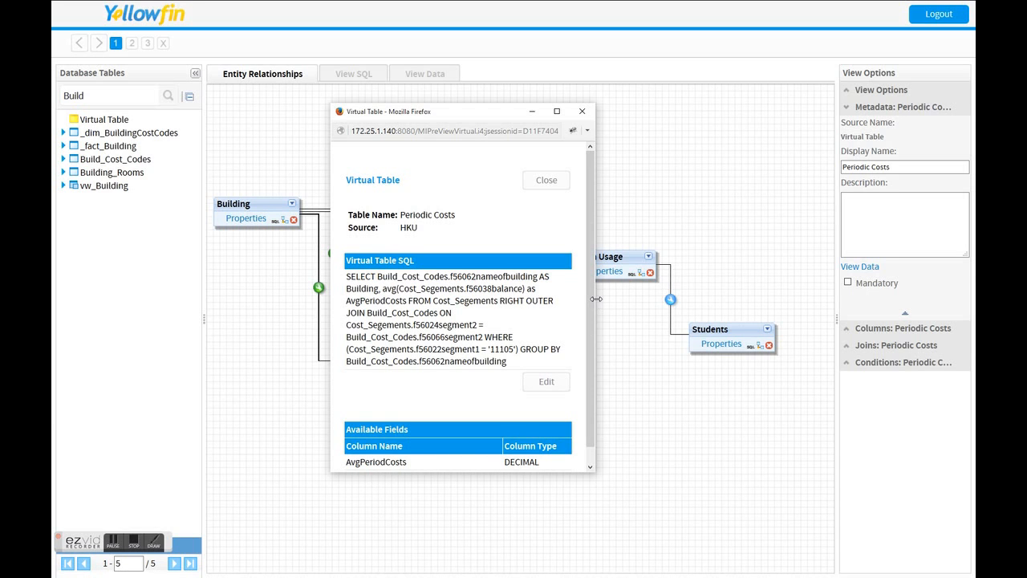
drag(596, 299, 732, 318)
drag(660, 313, 679, 314)
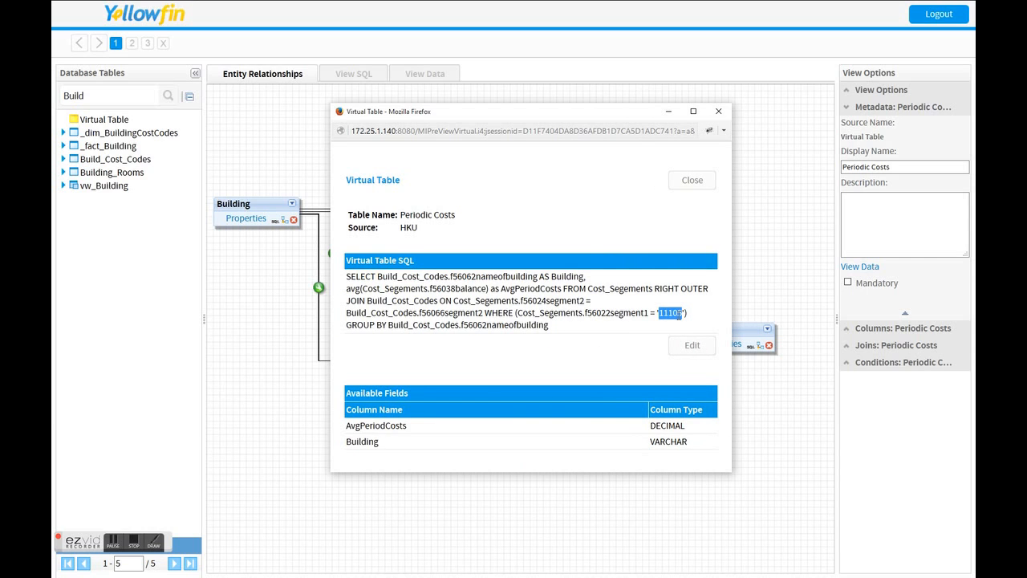
click(721, 112)
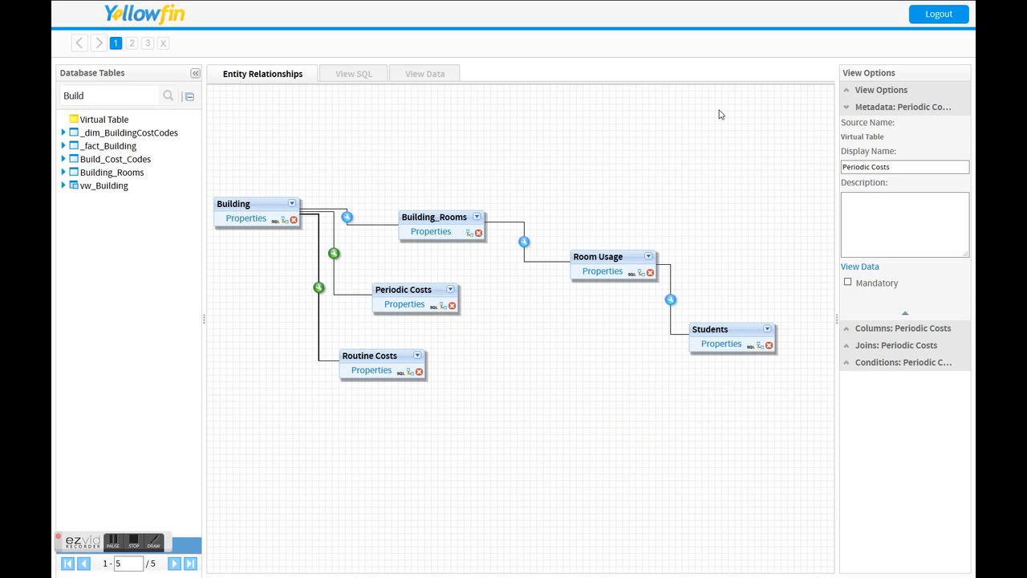
Review the column selections of the Building_Rooms, Room Usage, Students, Routine Costs and Building tables.
click(431, 233)
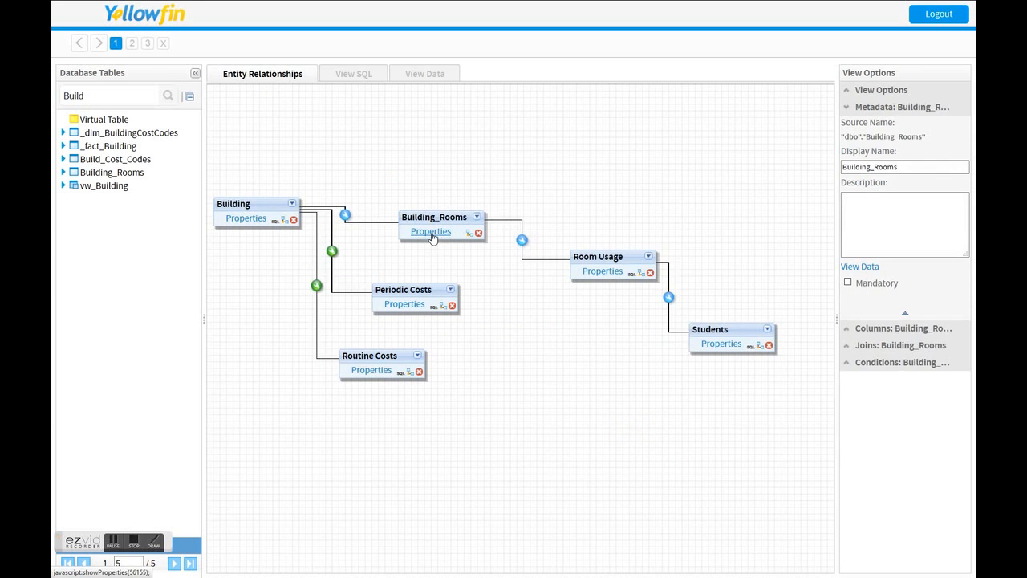
click(846, 331)
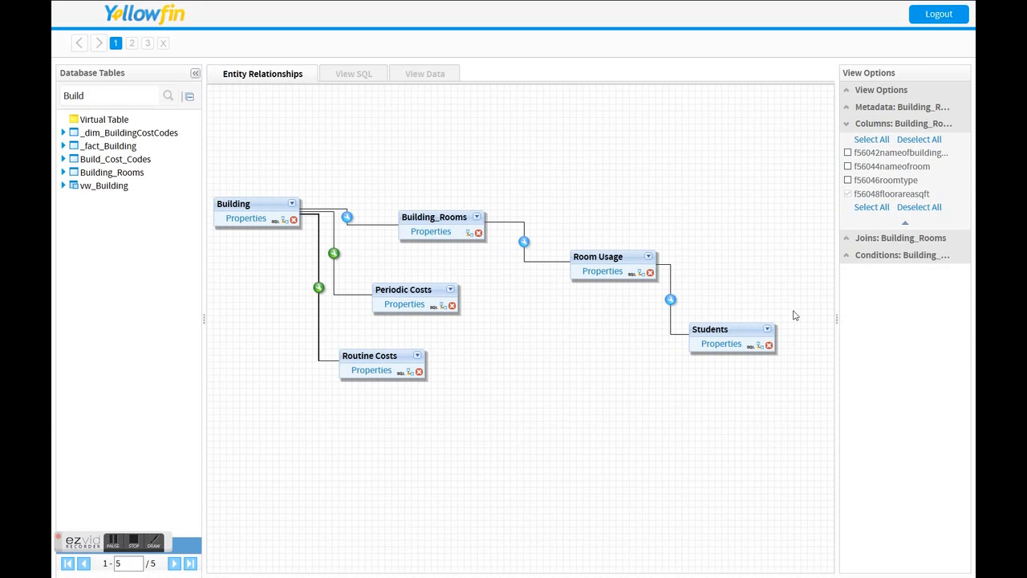
click(604, 272)
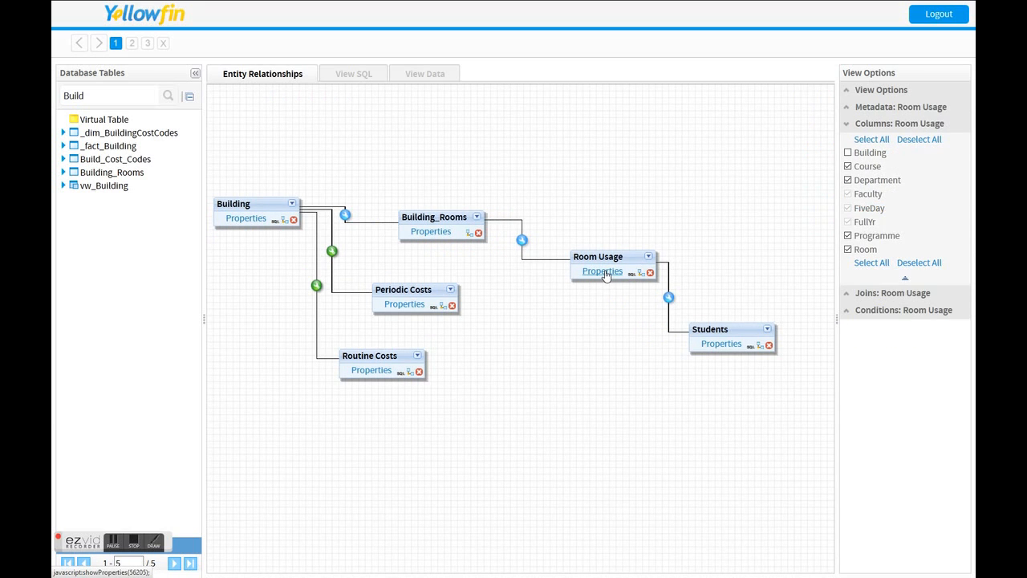
click(709, 347)
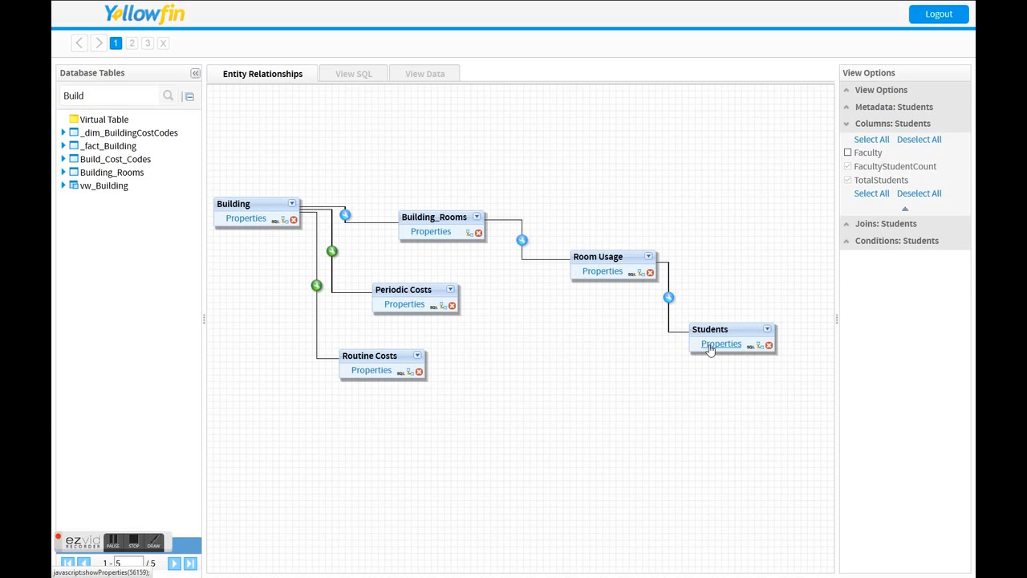
click(375, 371)
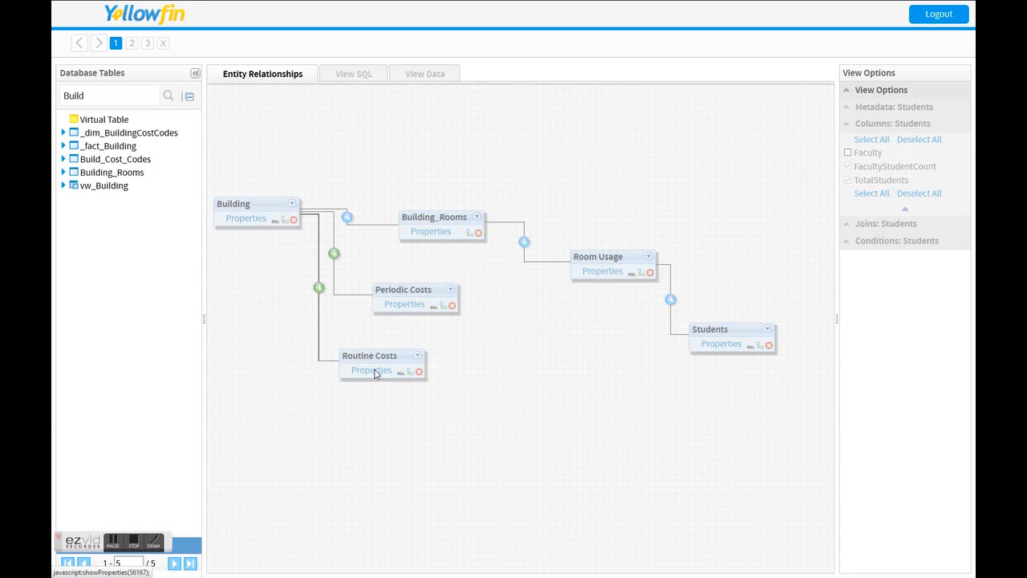
click(251, 220)
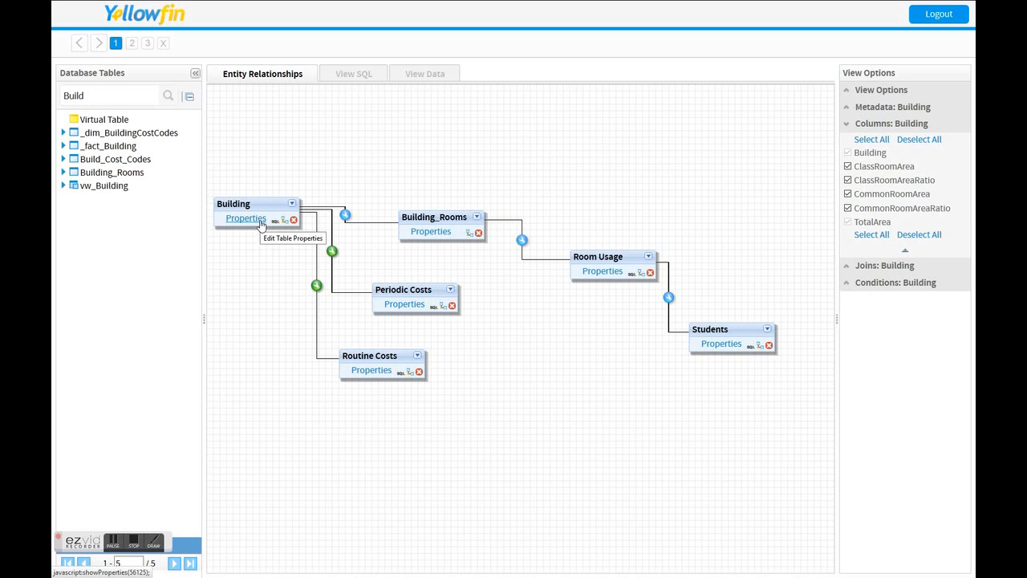
Examine the view's generated SQL down to the cost joins, highlighting the Routine Costs period filter and the Periodic Costs segment1 value.
click(347, 75)
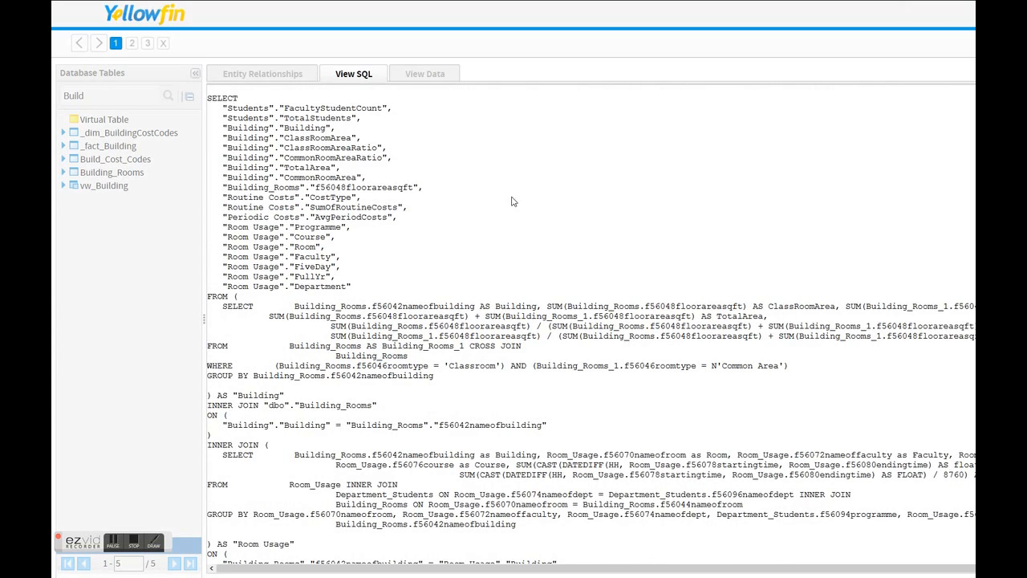
scroll(523, 261, down, 10)
scroll(523, 259, down, 3)
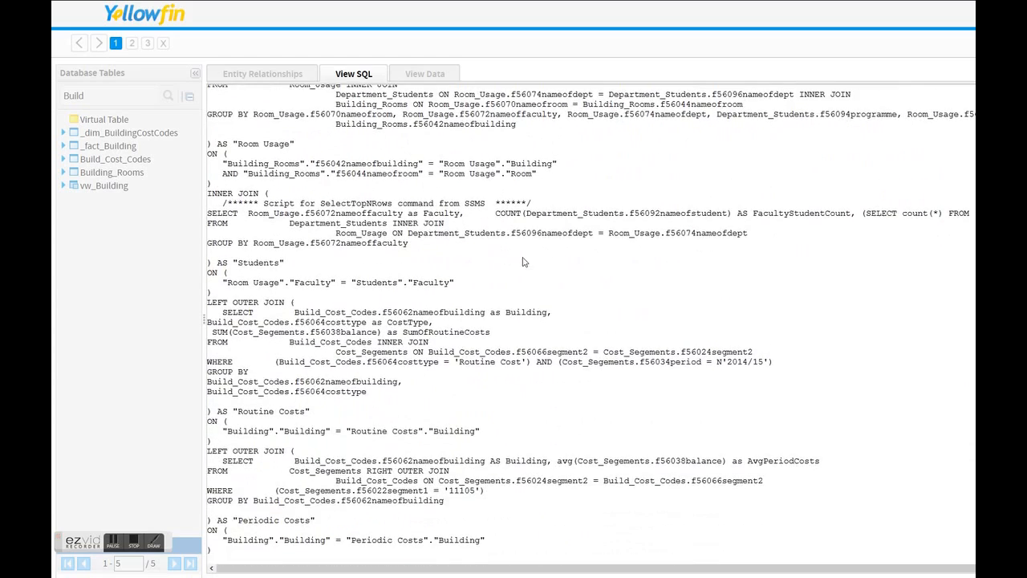
drag(728, 362, 768, 362)
drag(450, 490, 471, 490)
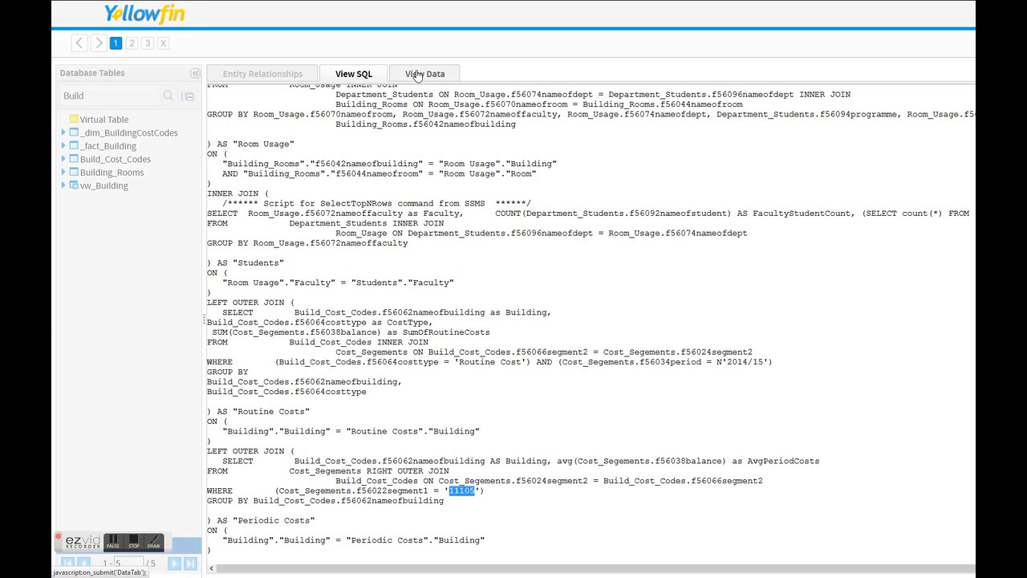
Preview the data rows returned by the Scenario 2 view, and exit the view editor.
click(417, 74)
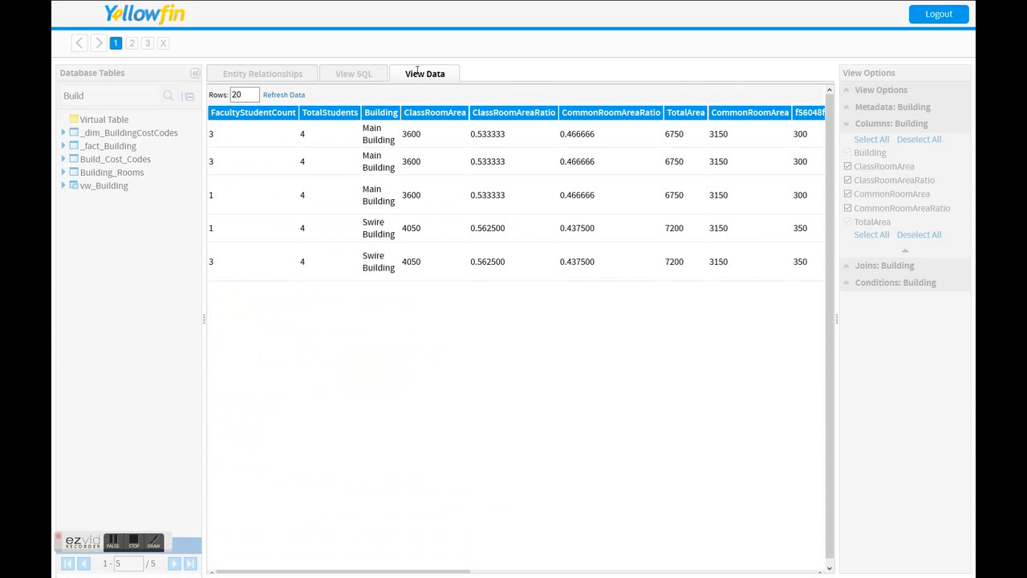
drag(301, 572, 259, 567)
click(163, 46)
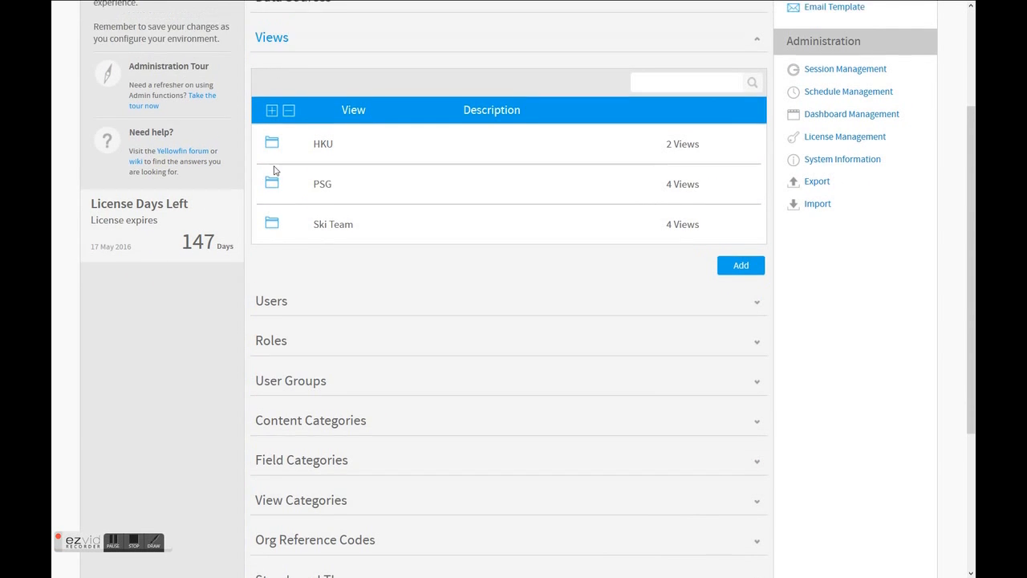
Browse the content limited to reports, and open the HKU Cost Allocation report.
scroll(276, 165, up, 2)
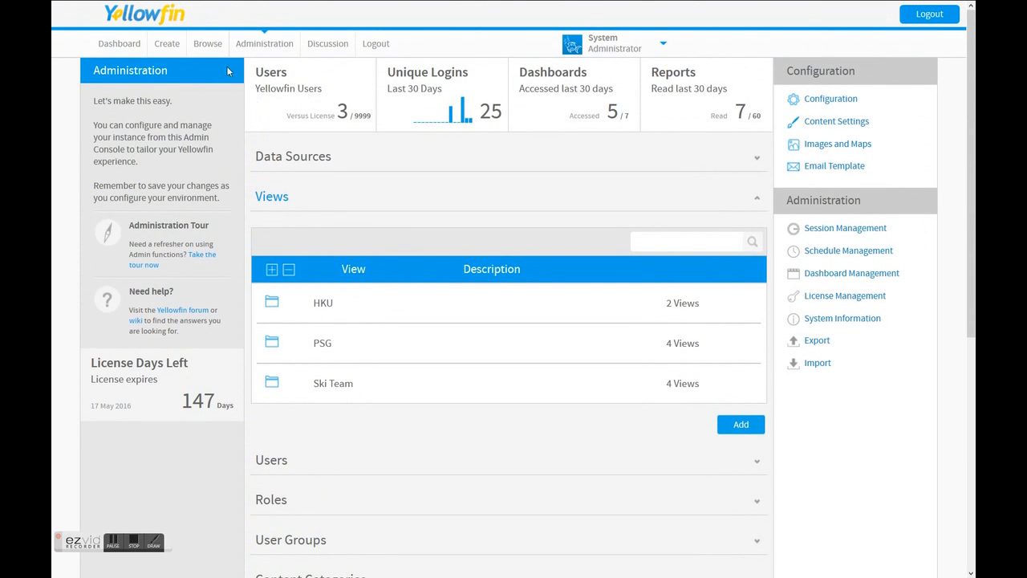
click(208, 47)
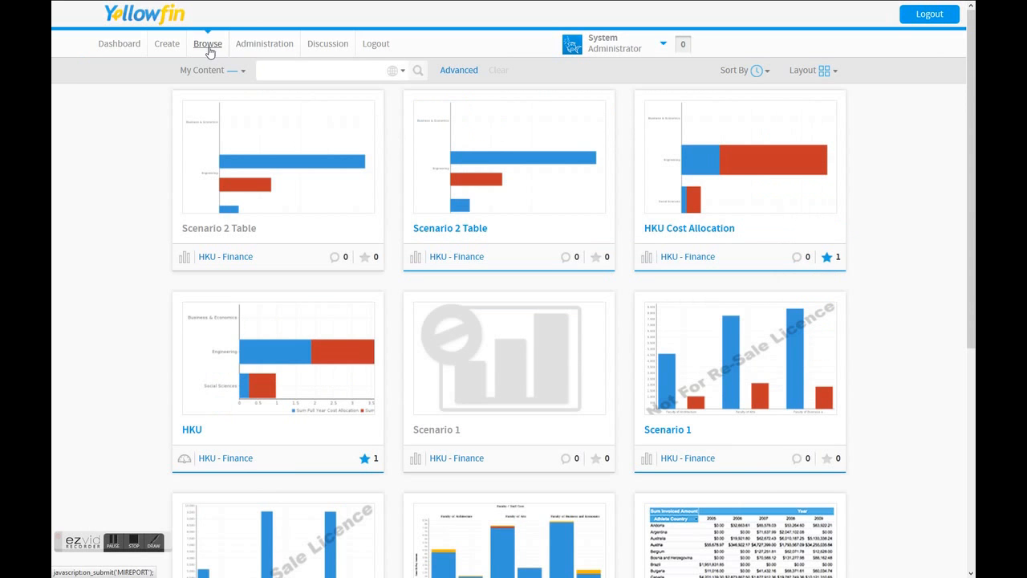
click(402, 73)
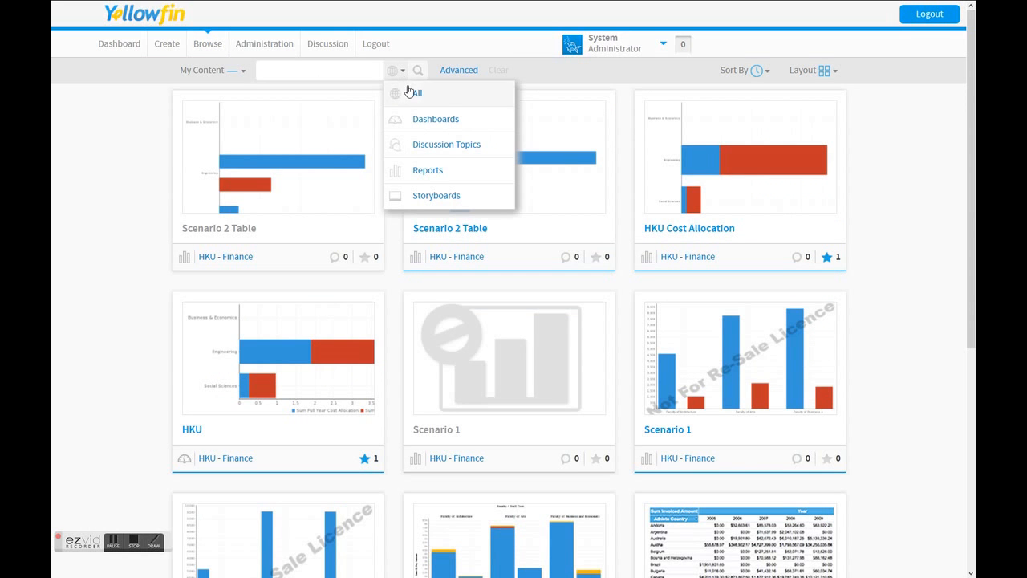
click(426, 170)
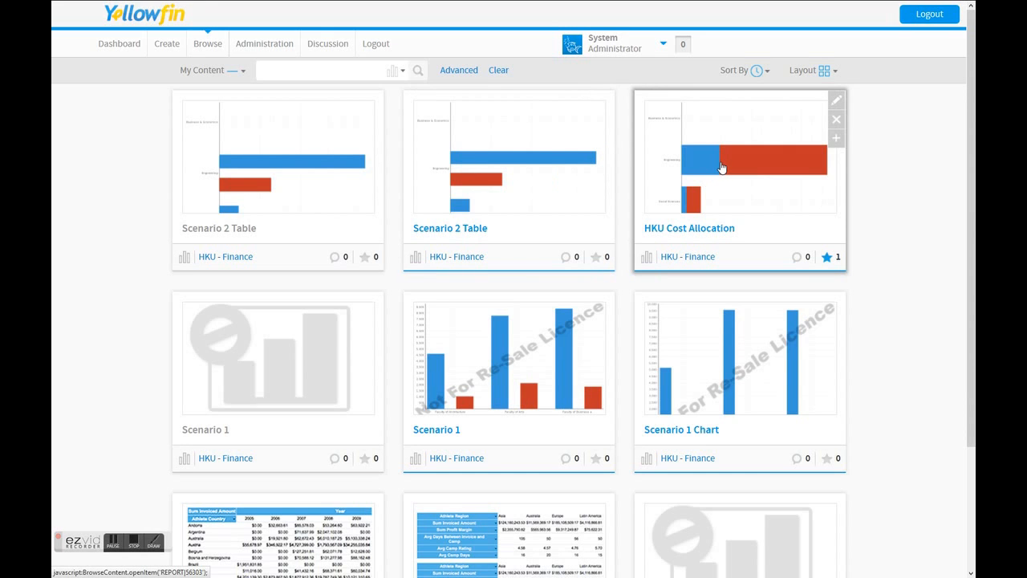
click(722, 167)
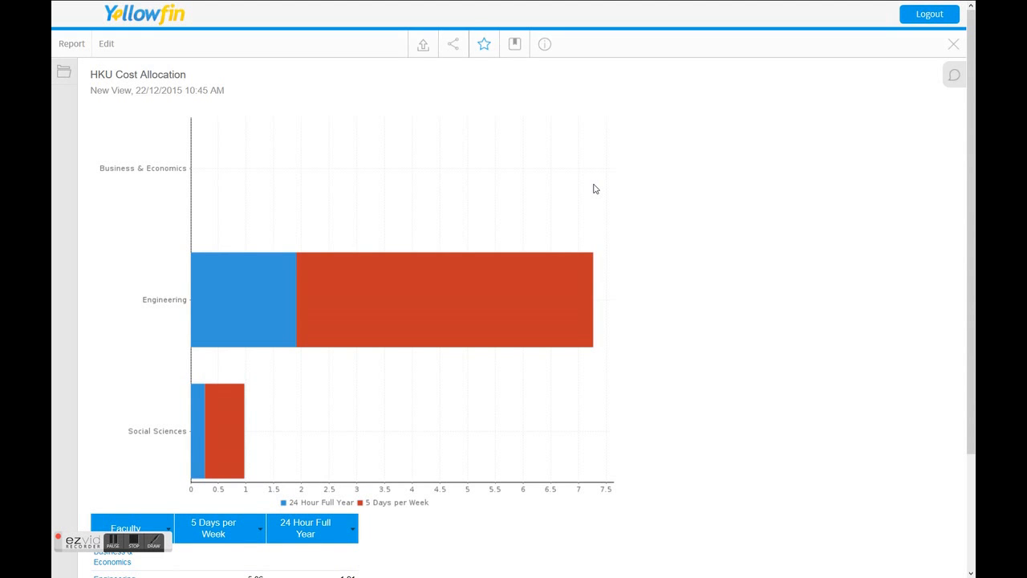
Drill the report chart down through Engineering, Mech Engg and Basics in Mechanics to programme level, and reset the report.
click(232, 299)
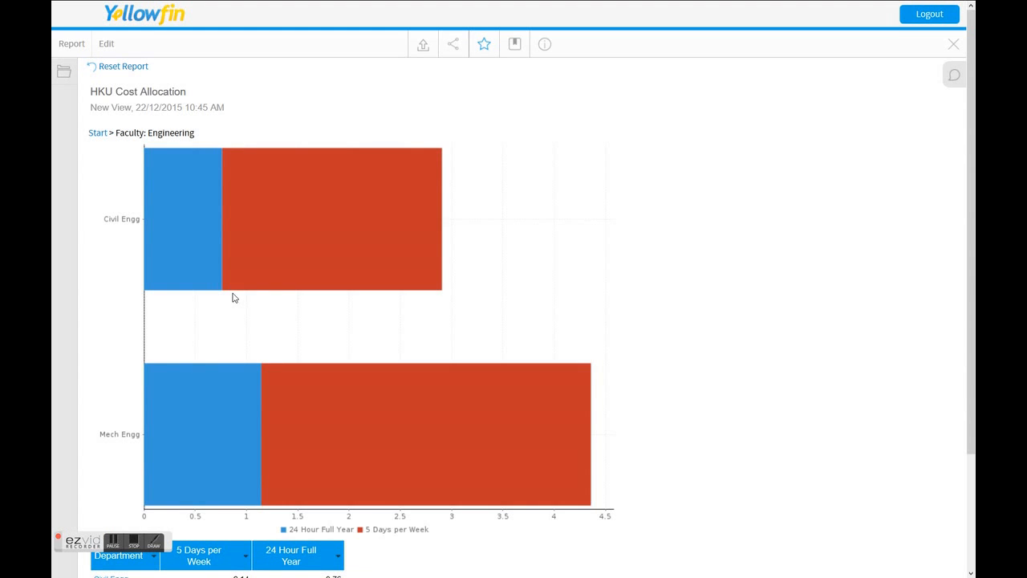
click(232, 426)
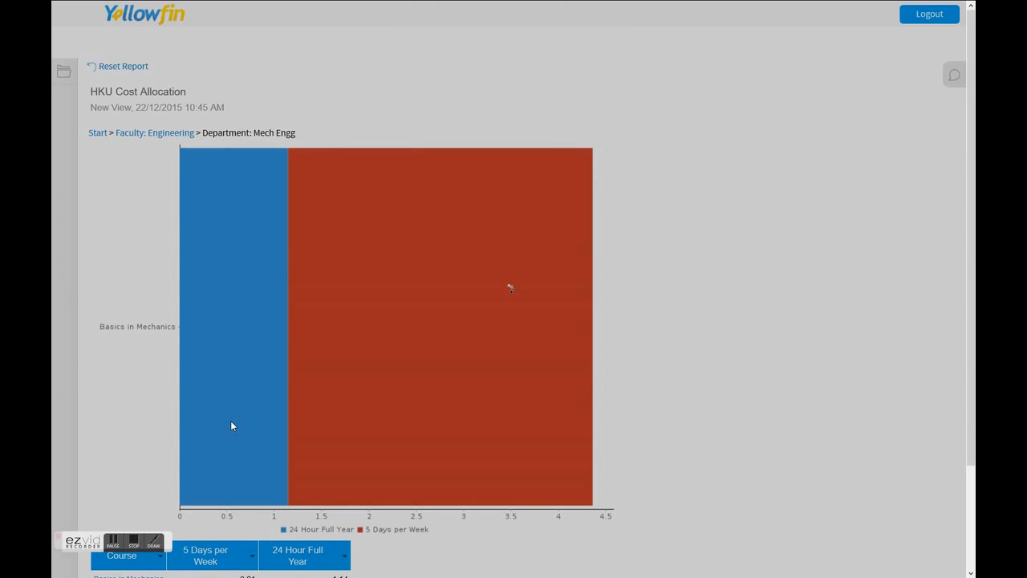
scroll(231, 426, down, 2)
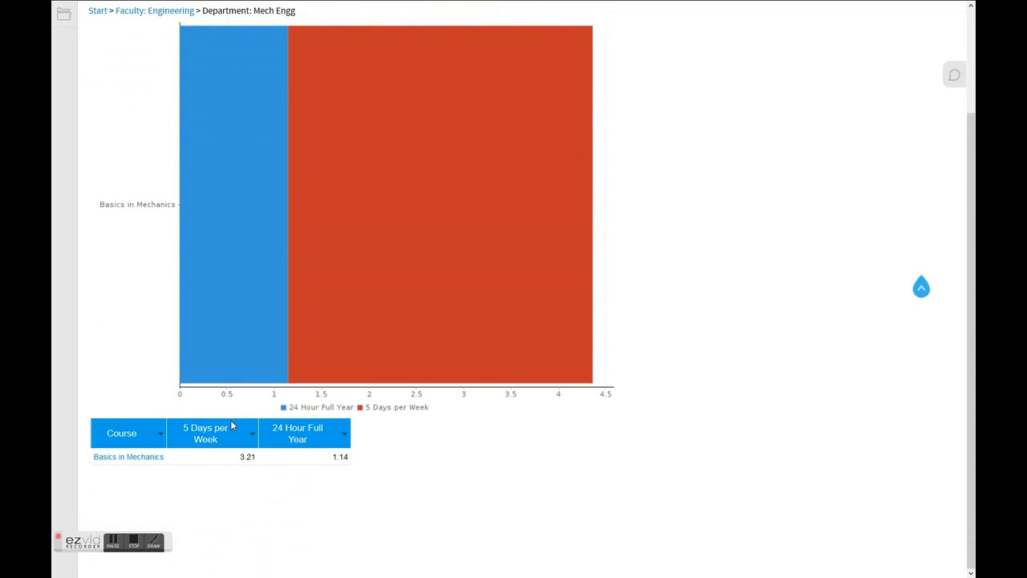
drag(215, 462, 357, 463)
click(130, 463)
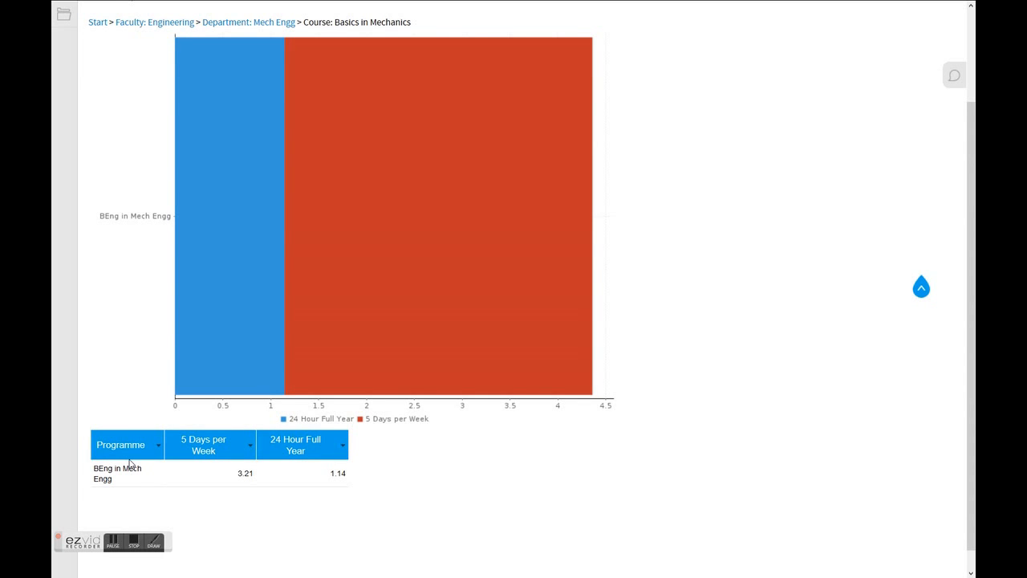
scroll(130, 463, up, 3)
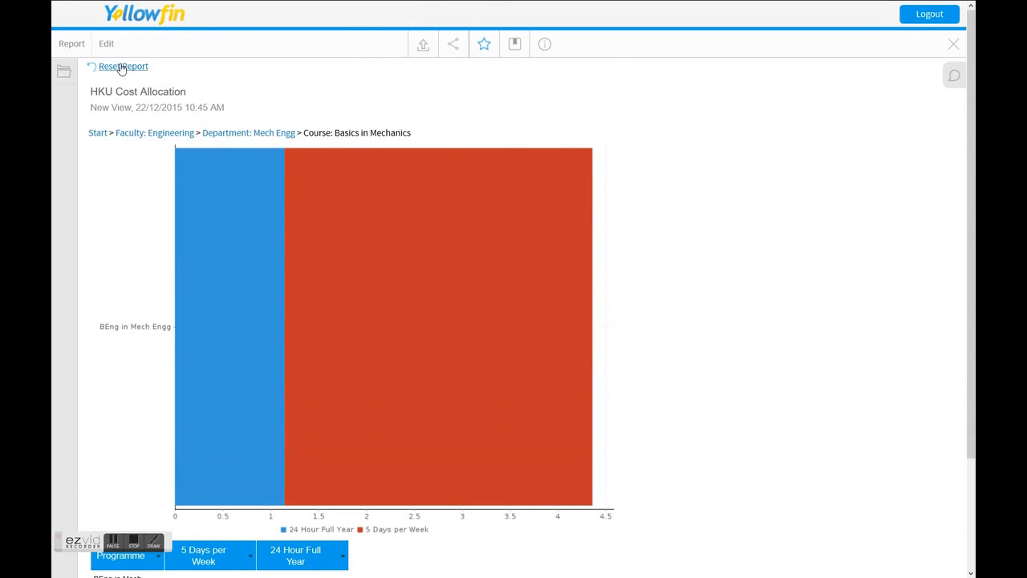
click(122, 68)
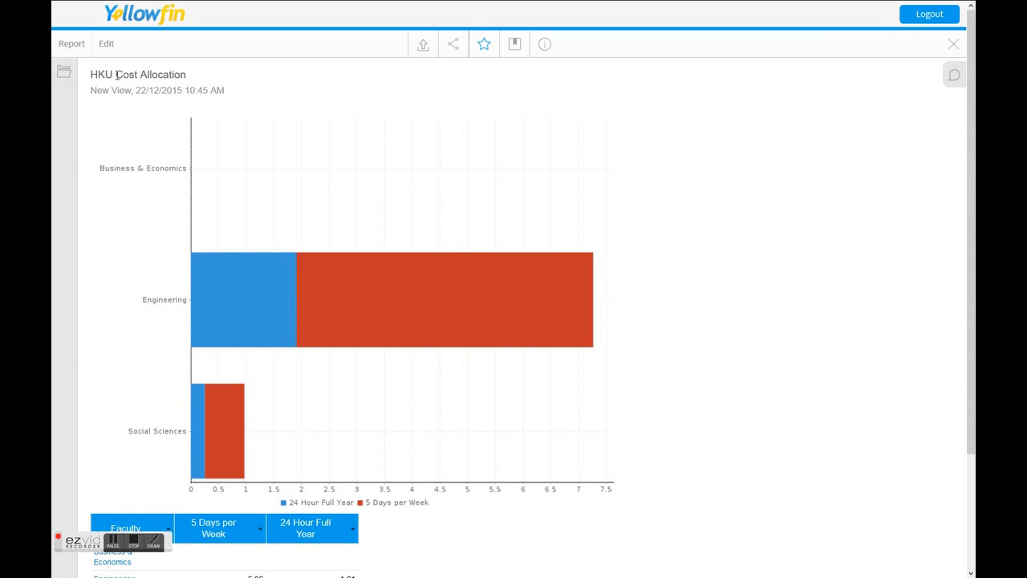
Open the report's data for editing, and expand the Dimension, Hierarchy and Measures field folders.
click(106, 44)
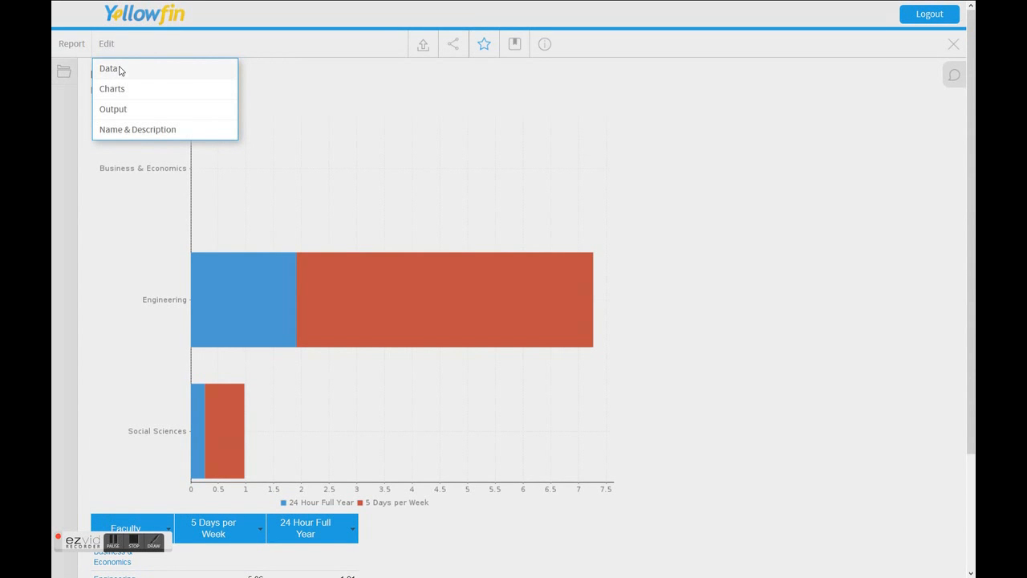
click(119, 70)
click(525, 374)
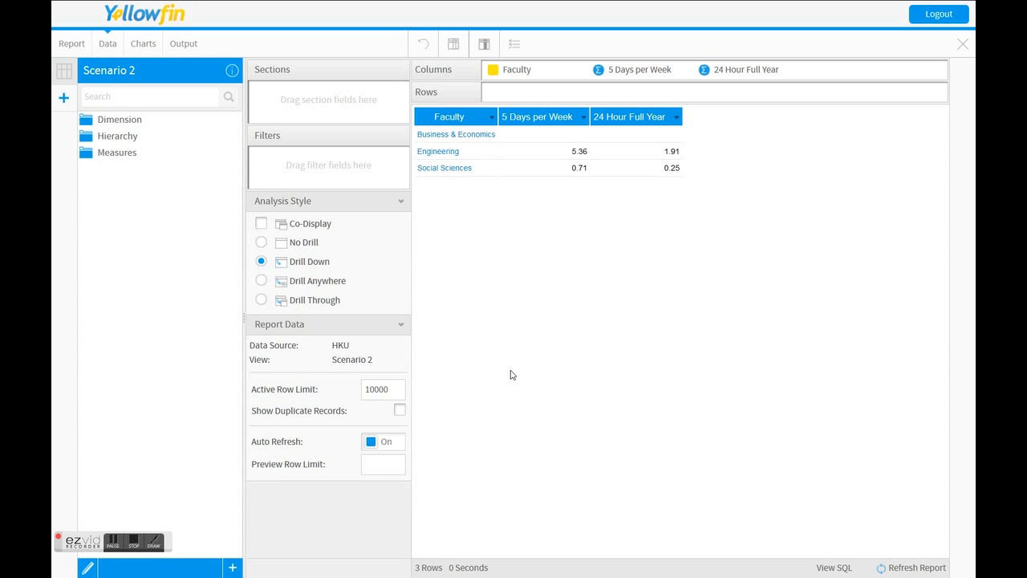
click(118, 121)
click(116, 158)
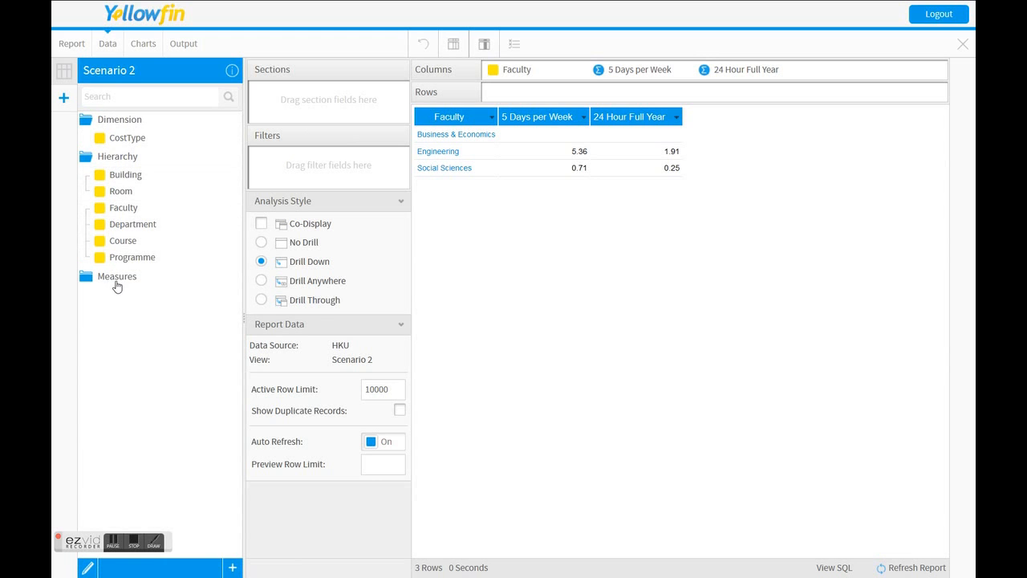
click(117, 278)
Add the CostType dimension to the report columns after Faculty, and remove it again.
drag(128, 140, 529, 145)
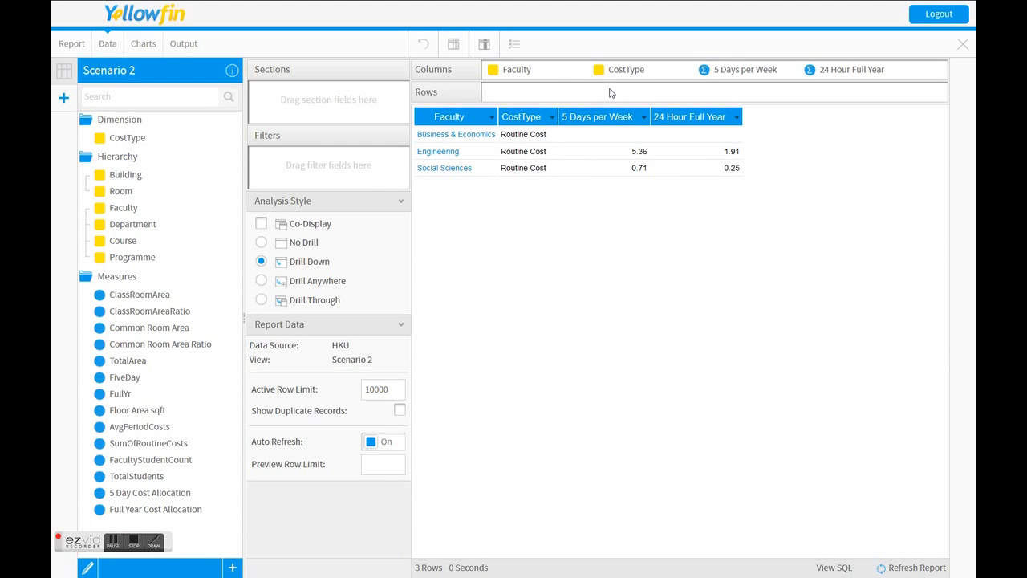
drag(620, 72, 152, 206)
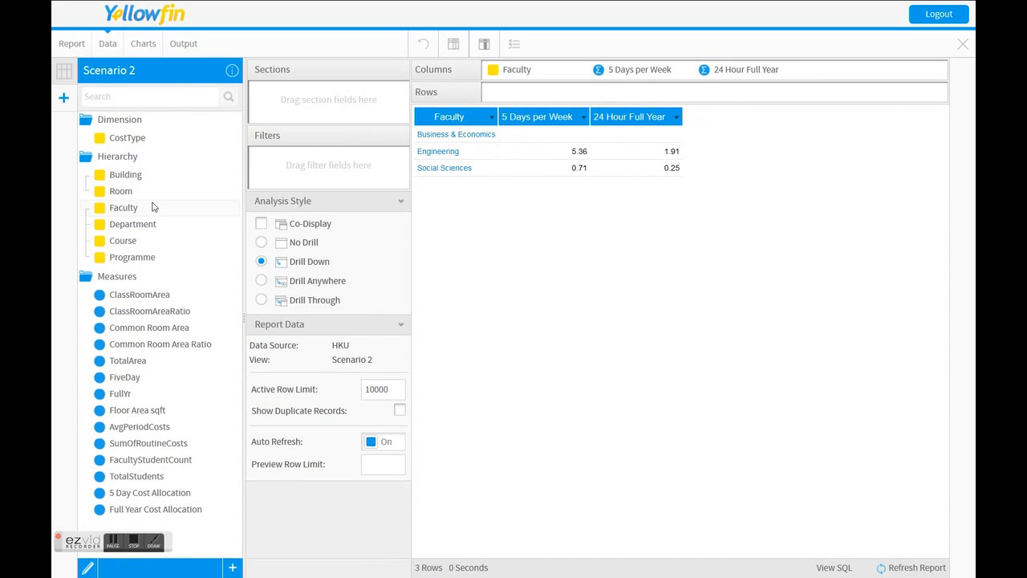
Test the table's drill-down into Business & Economics and through Engineering, Civil Engg and Rock Engg, returning to the start each time.
click(459, 137)
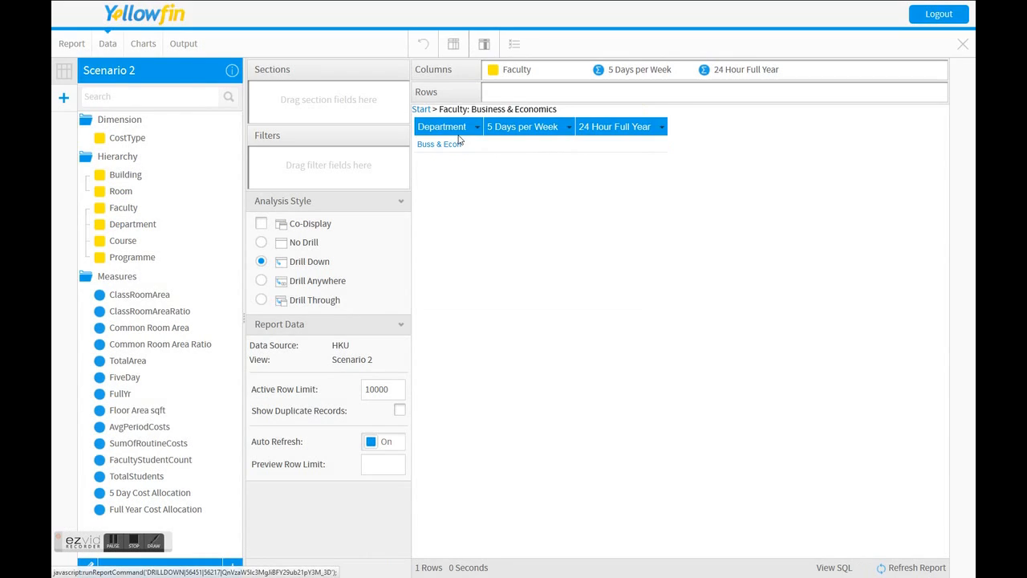
click(426, 109)
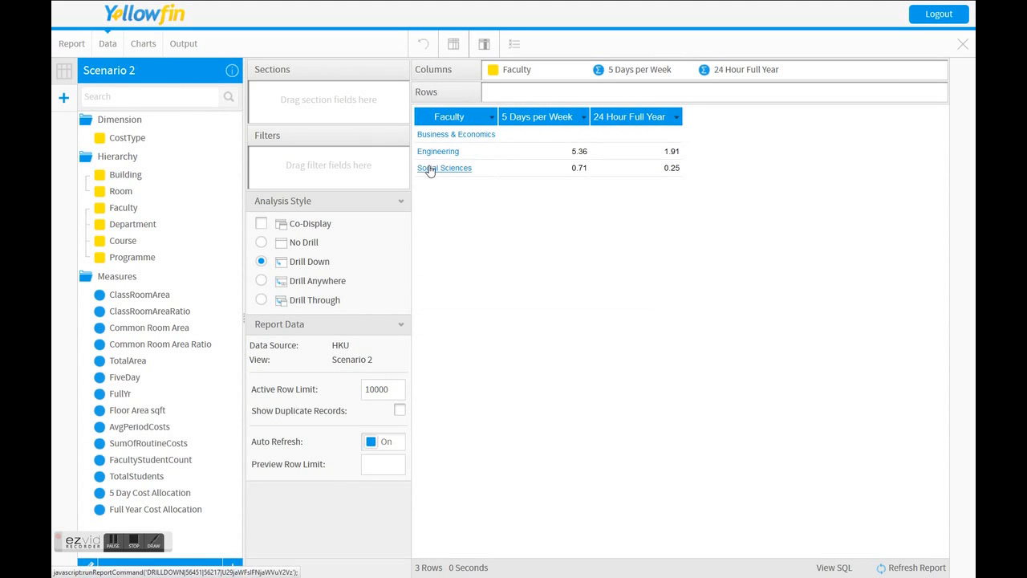
click(438, 154)
click(438, 144)
click(435, 161)
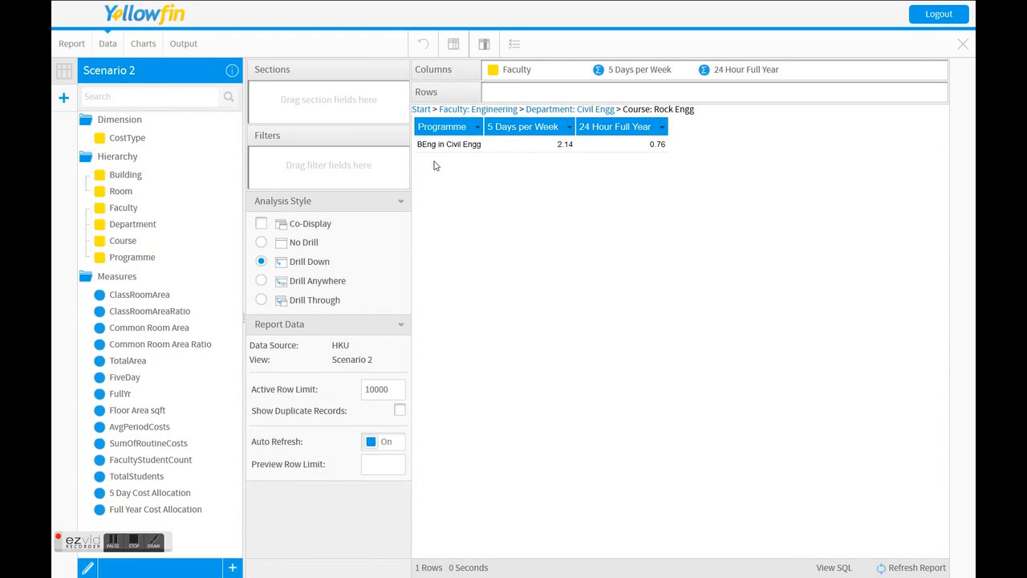
click(421, 109)
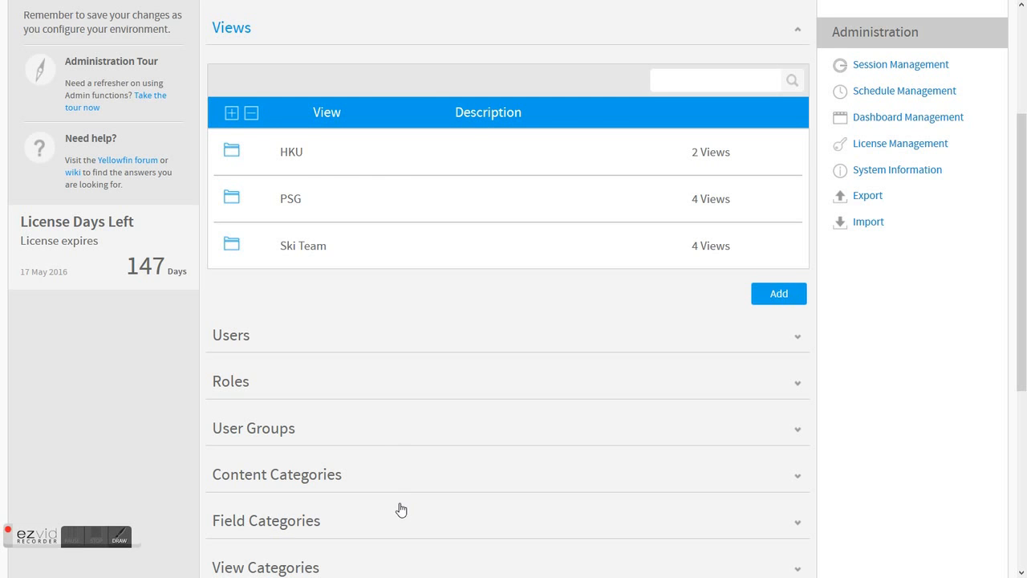
Open the Scenario 2 view from the HKU views folder, and go to its step 2 field setup.
click(292, 154)
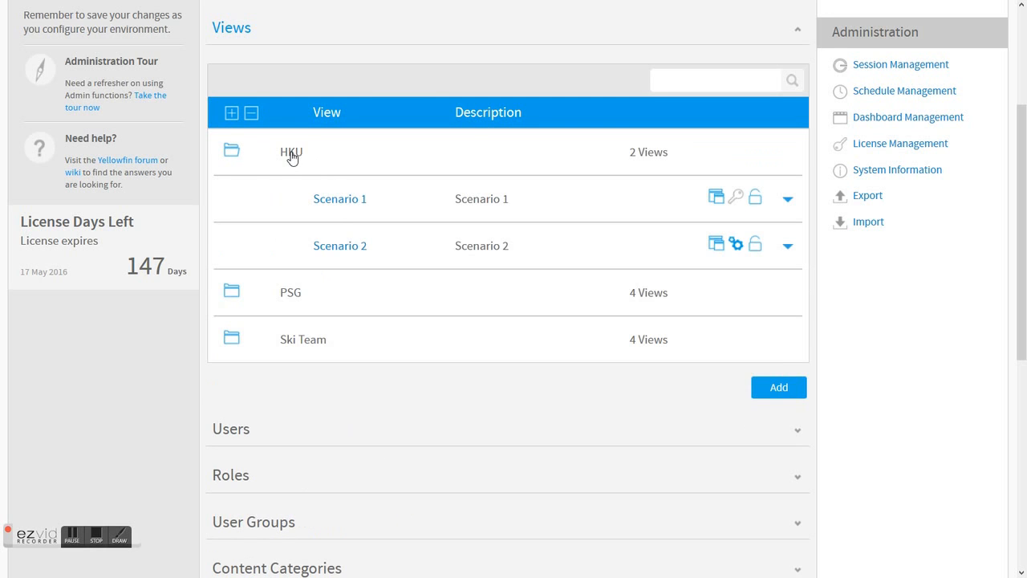
click(340, 246)
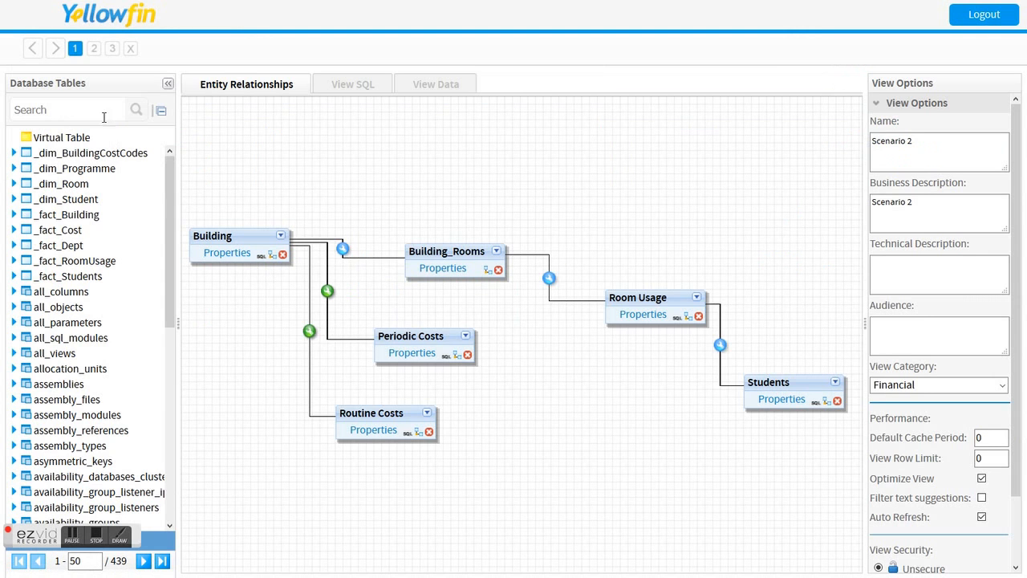
click(94, 48)
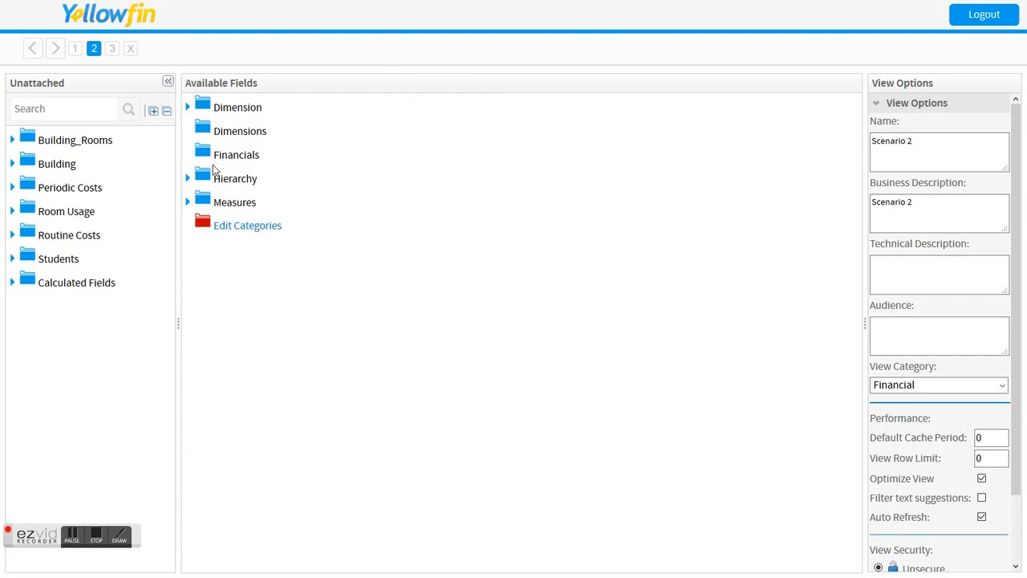
Examine the fields in the Hierarchy category and in the unattached Building_Rooms, Building, Periodic Costs and Room Usage folders.
click(189, 180)
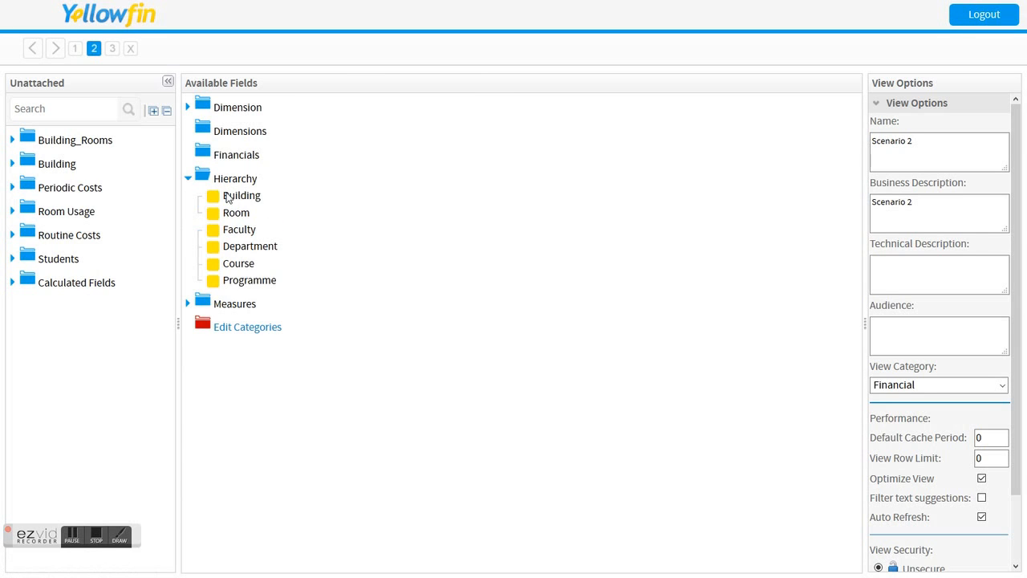
click(12, 141)
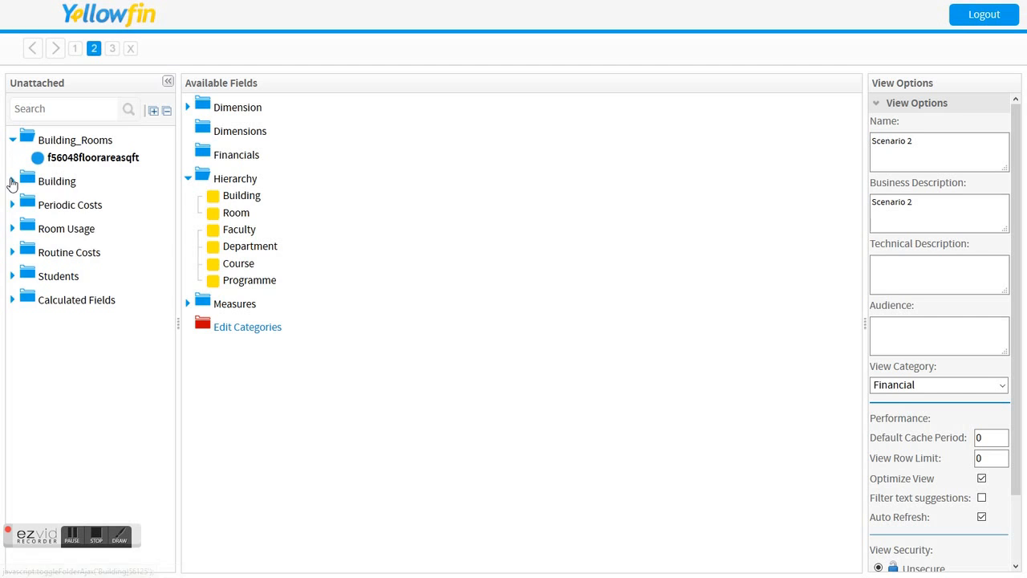
click(12, 181)
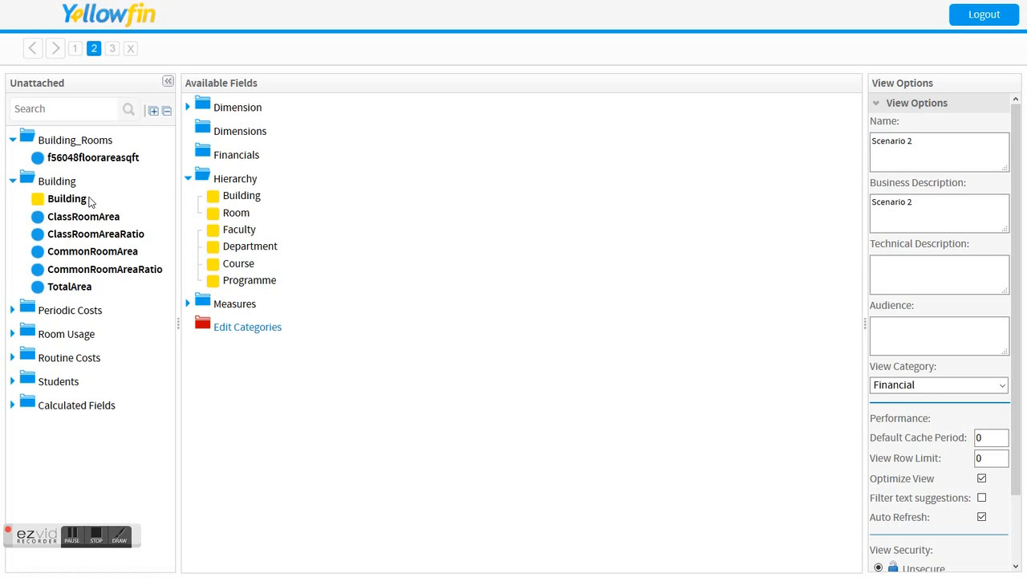
click(15, 310)
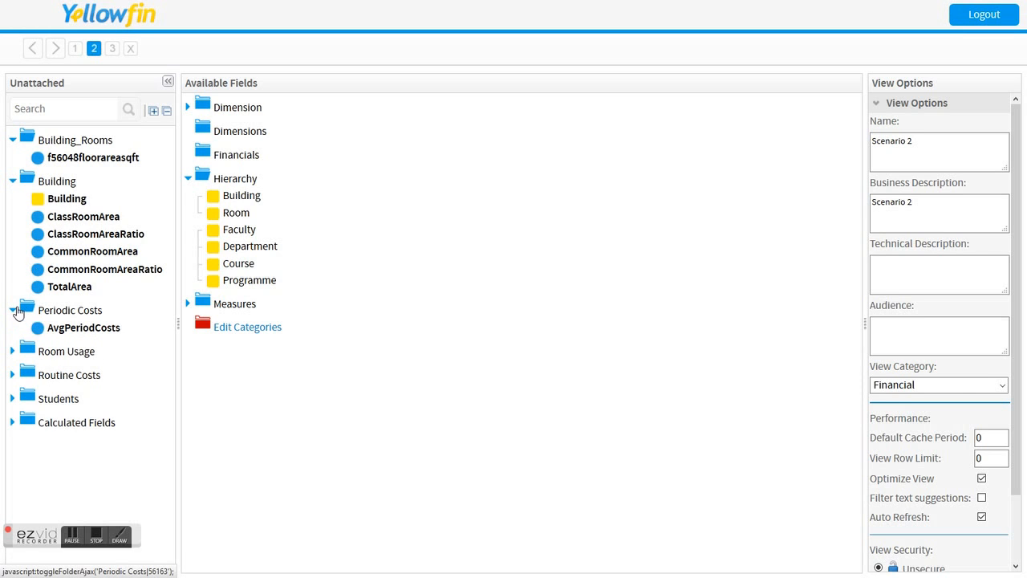
click(13, 352)
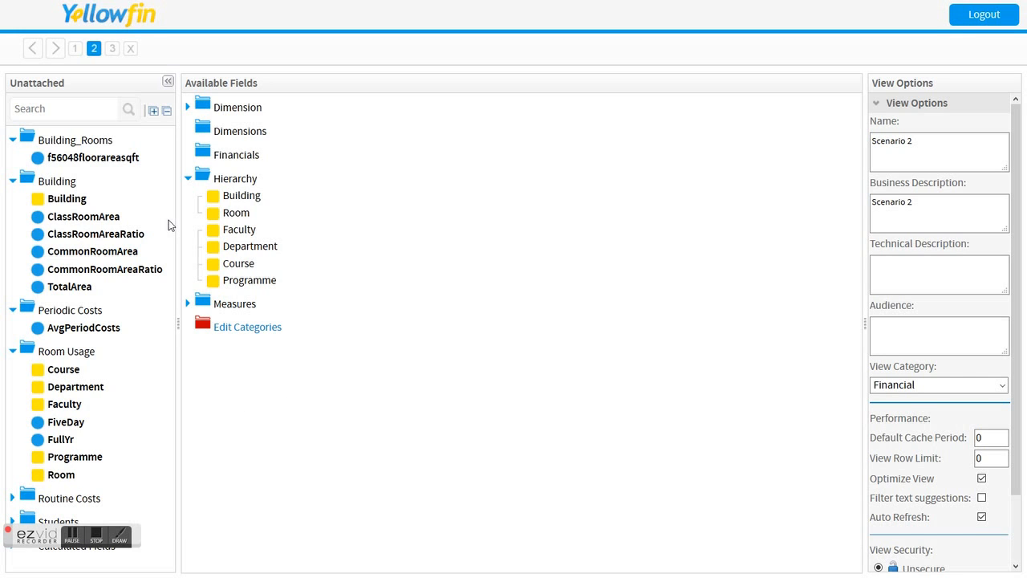
Check the Building field's hierarchy settings, keep its drill-down target as Room, and save.
click(240, 197)
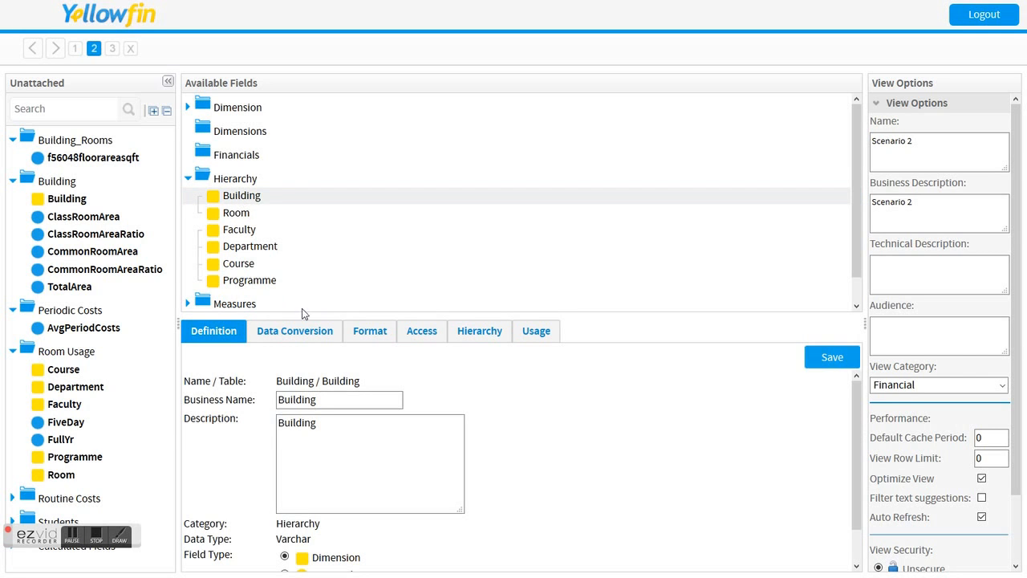
click(475, 334)
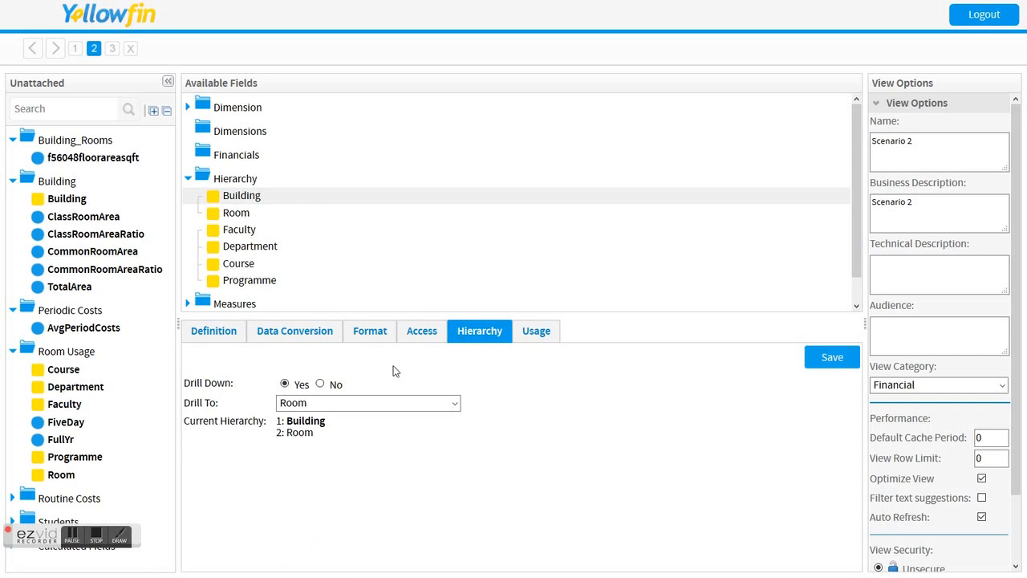
click(296, 405)
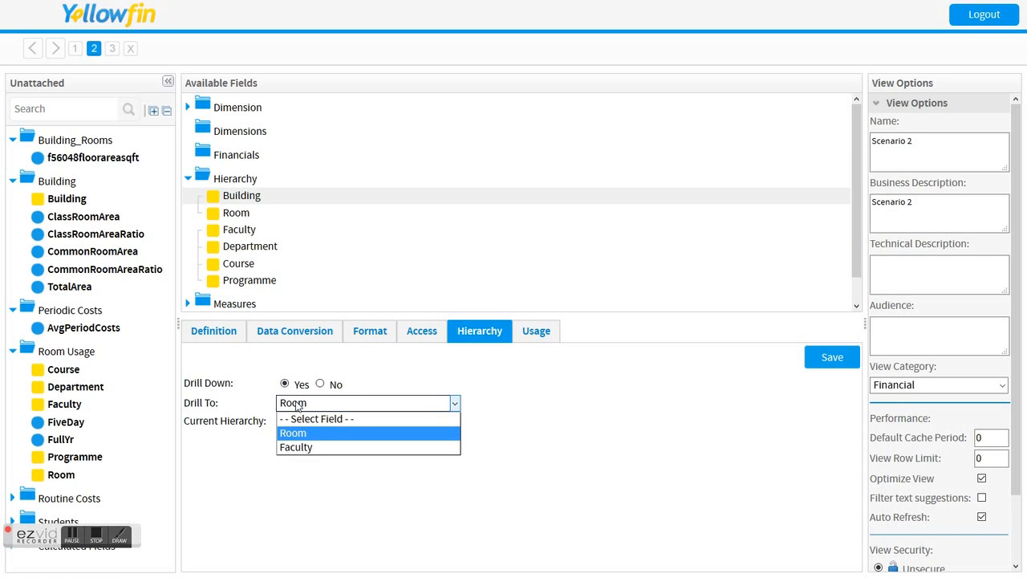
click(296, 404)
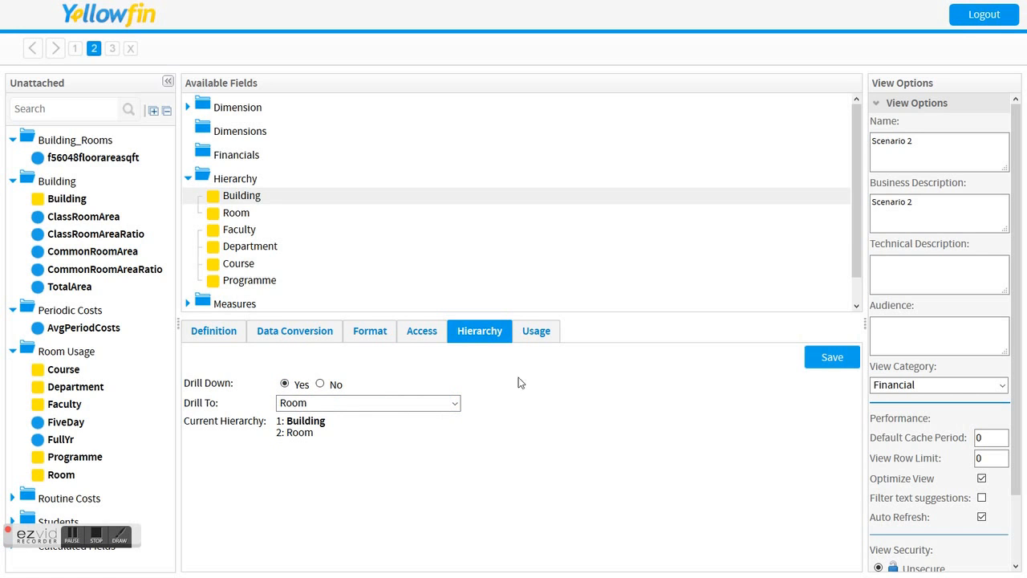
click(815, 363)
Review the drill-down hierarchy settings of the Faculty field, and close the view editor.
click(238, 233)
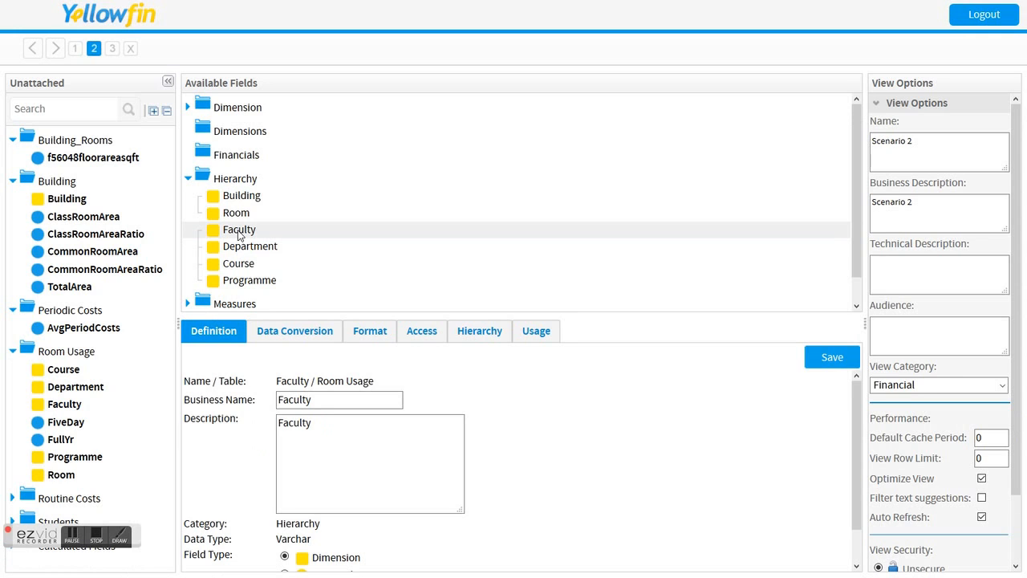
click(482, 332)
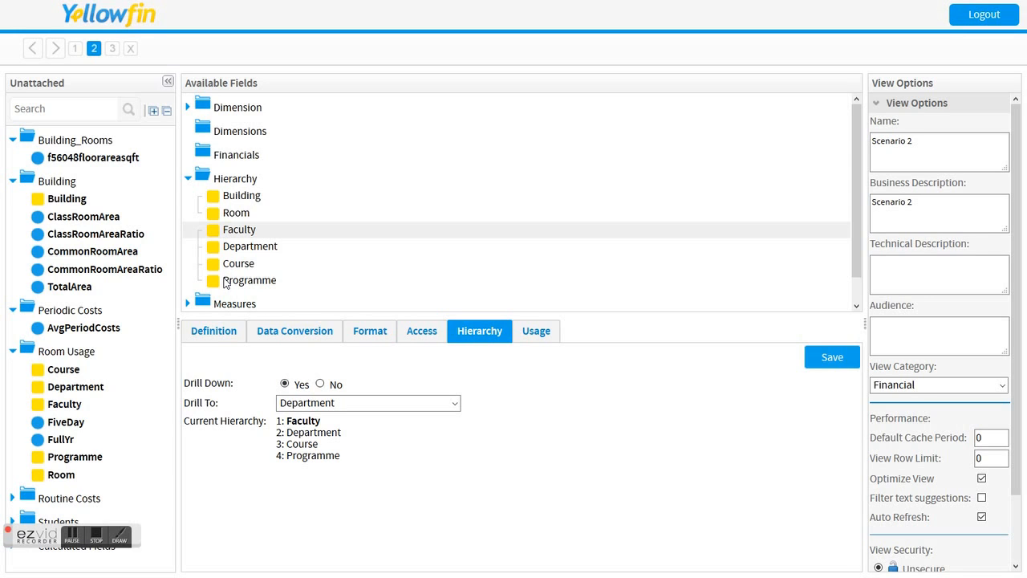
click(131, 55)
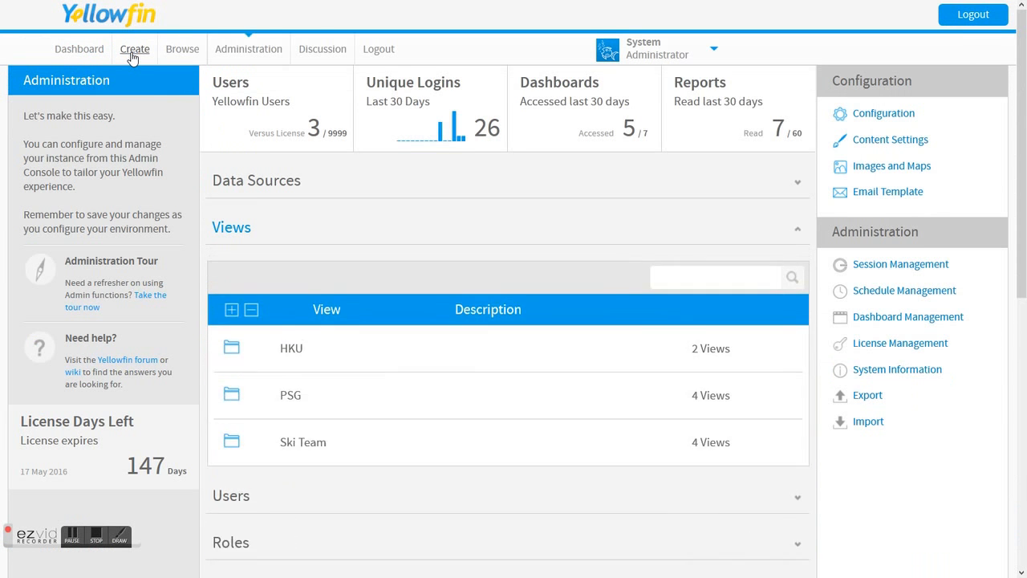
Open the HKU Cost Allocation report from the content browser and bring its chart and faculty table into view.
scroll(302, 210, up, 3)
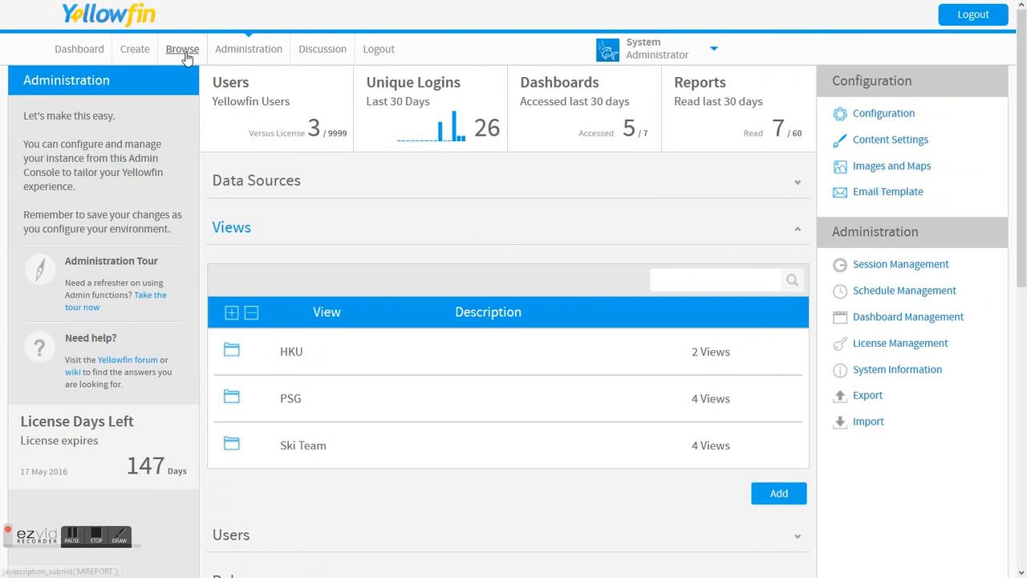
click(184, 53)
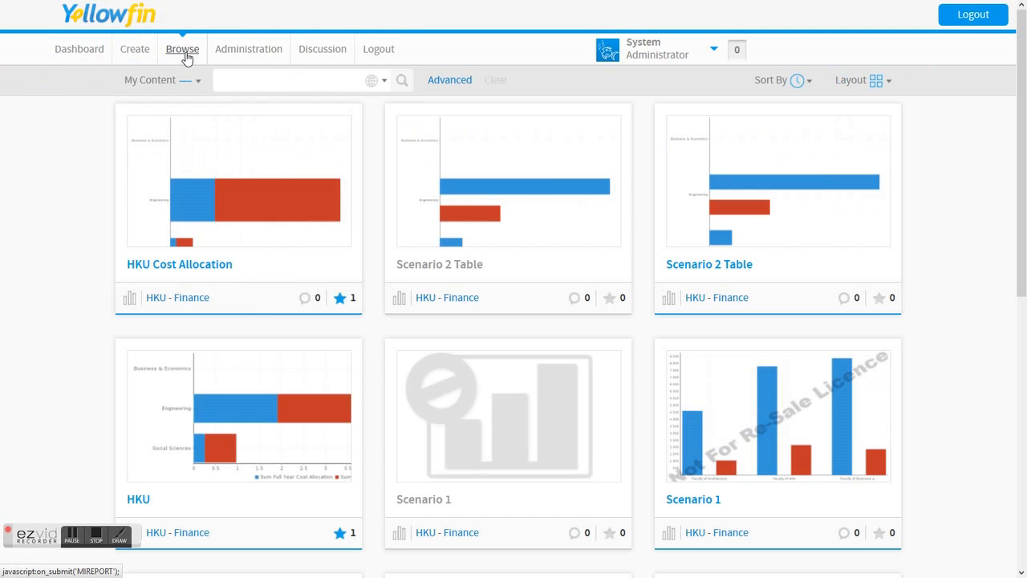
mouse_move(455, 138)
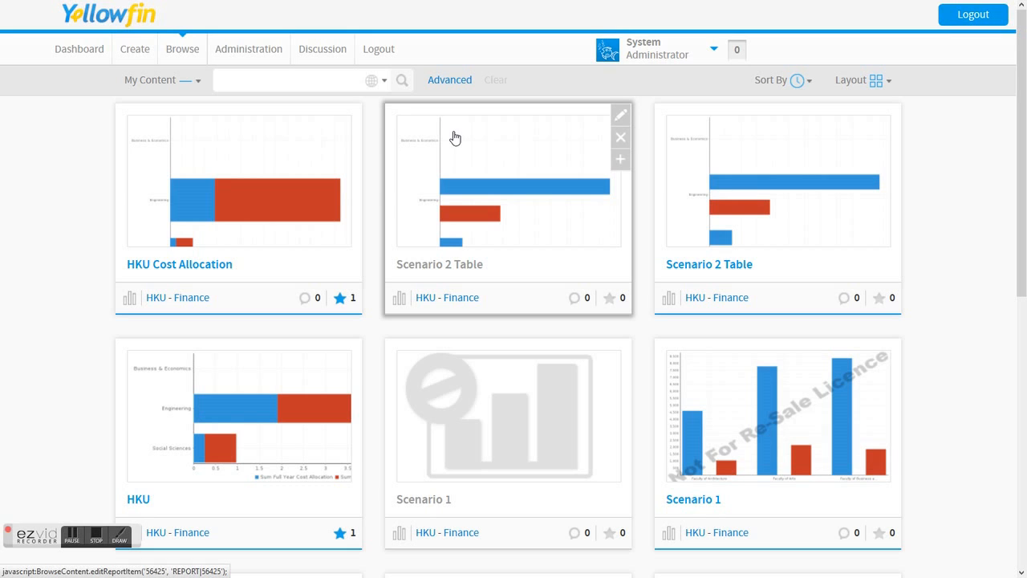
click(239, 215)
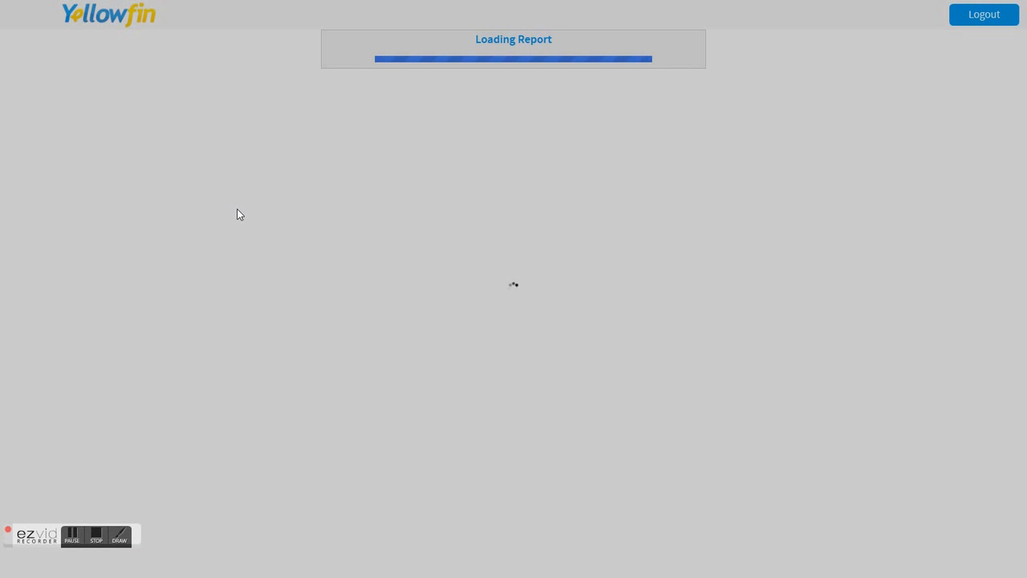
scroll(238, 214, down, 3)
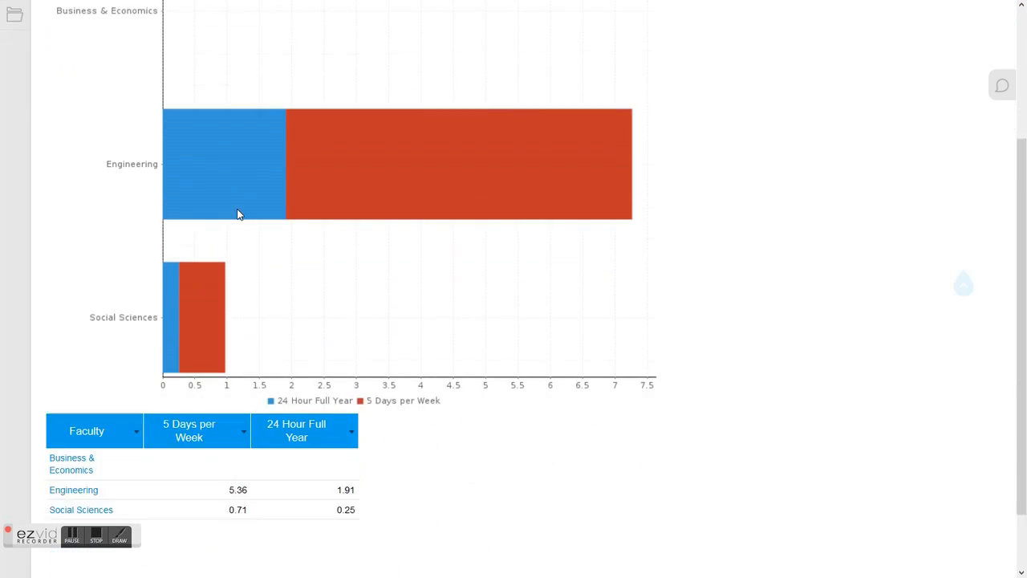
mouse_move(227, 131)
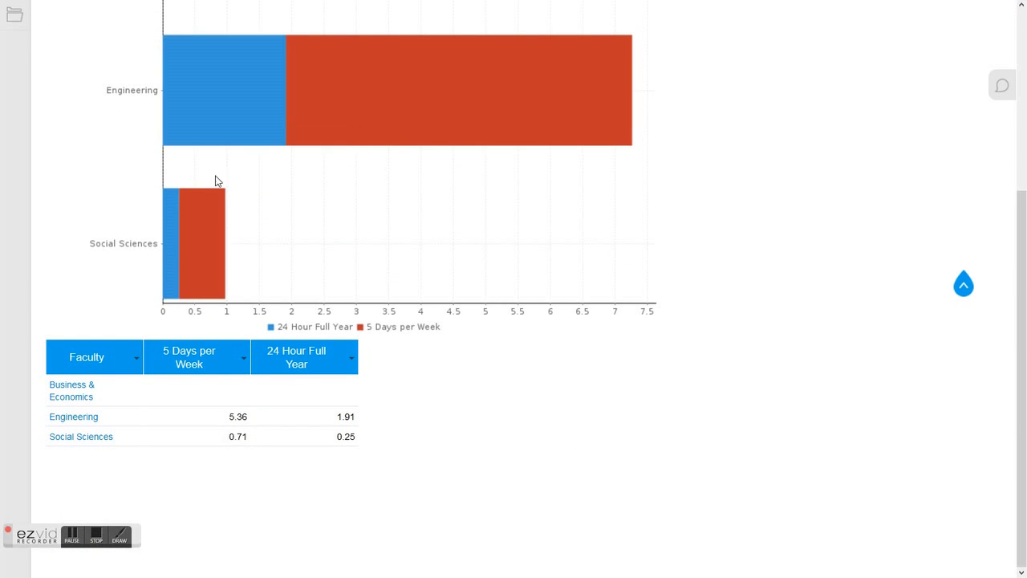
Drill the report table down through Engineering, Mech Engg and Basics in Mechanics to the programme level.
click(89, 421)
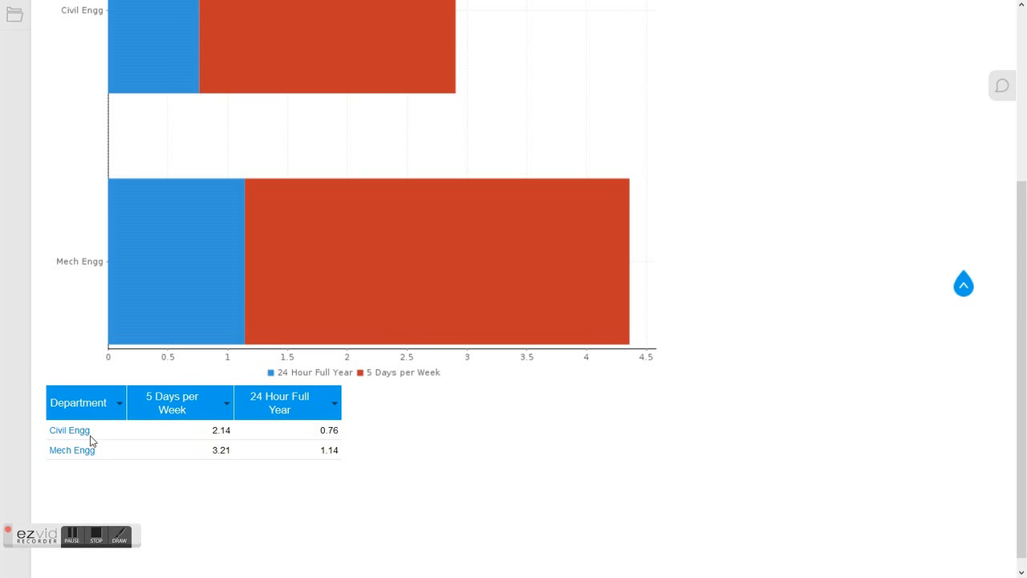
click(73, 455)
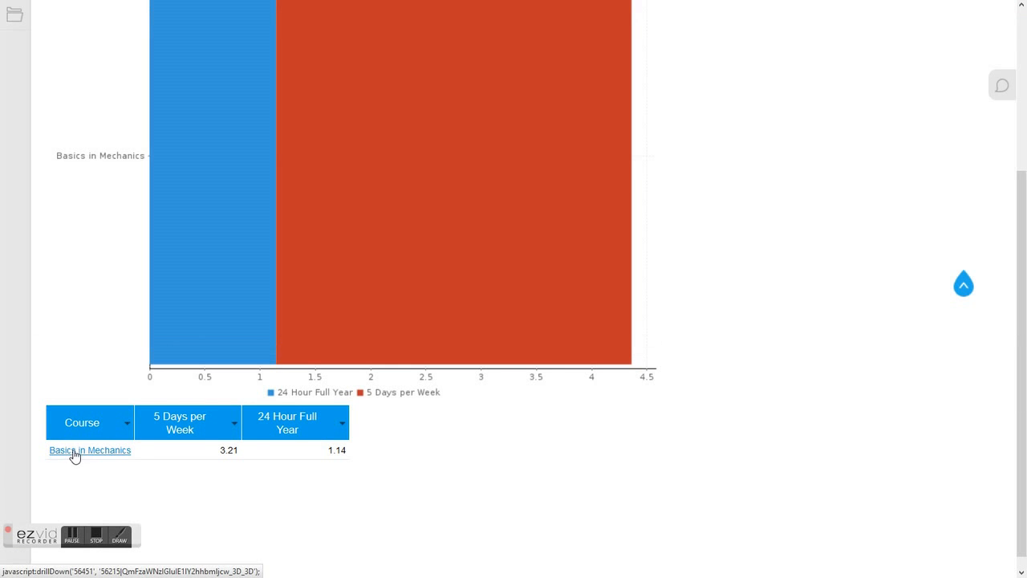
click(95, 456)
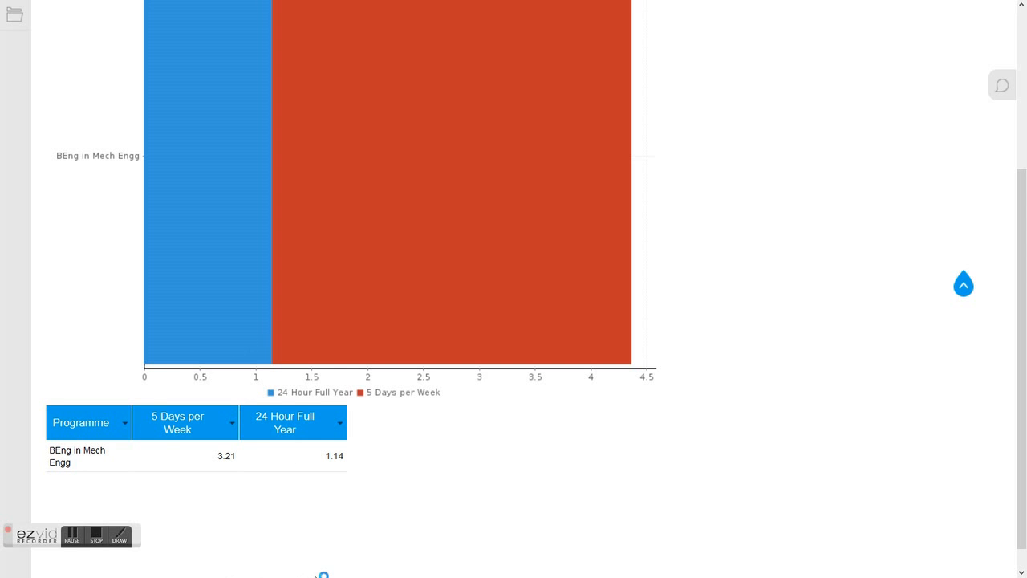
key(super)
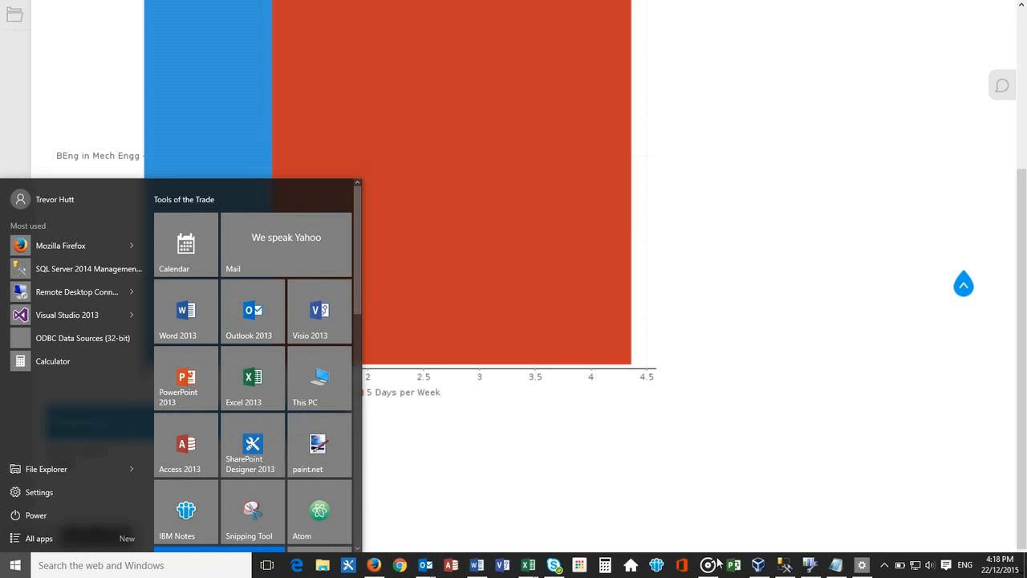
click(436, 501)
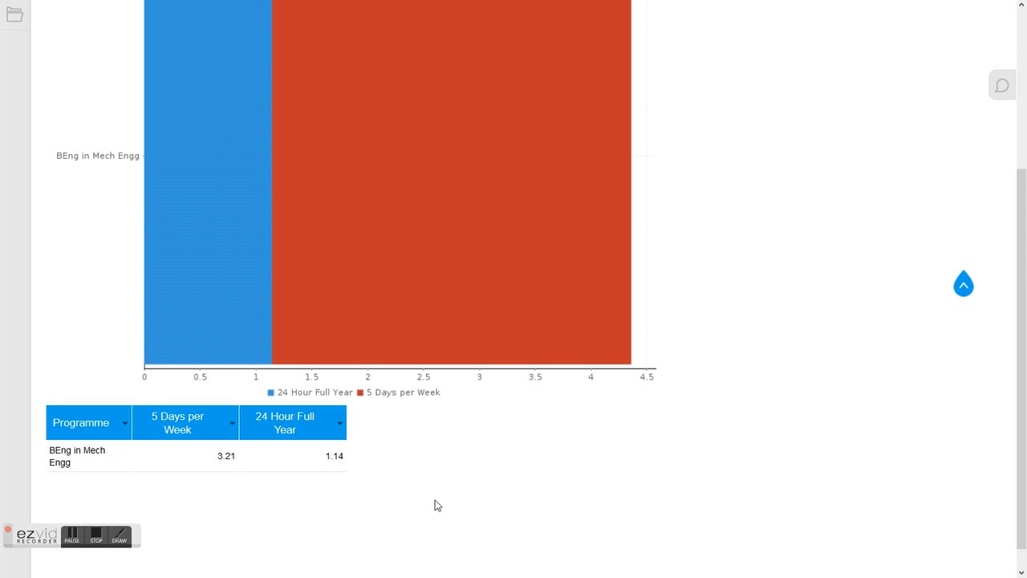
click(93, 537)
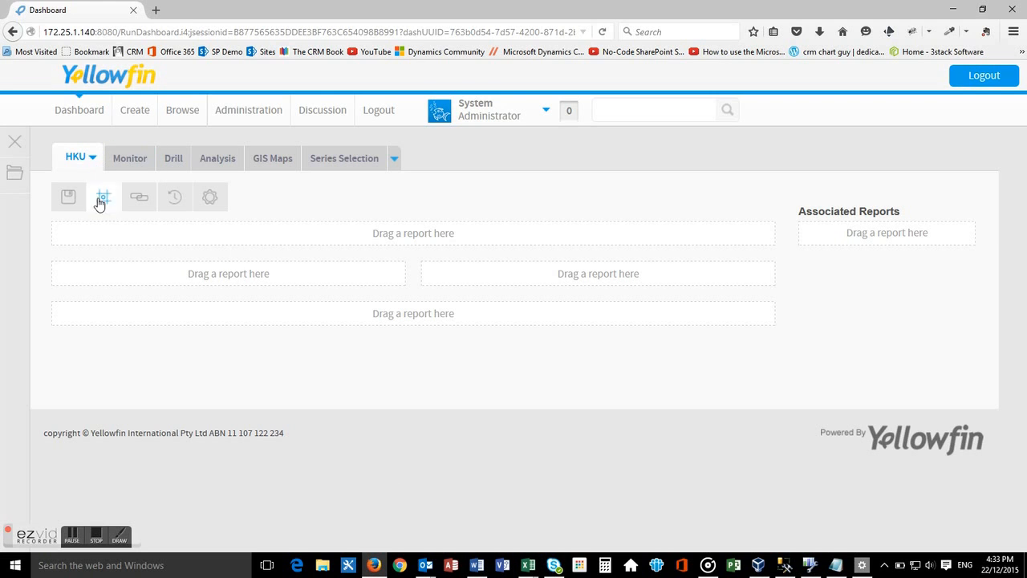
Search the dashboard's report library for "scenario" and place the Scenario 2 Table report full width on the HKU dashboard.
click(10, 178)
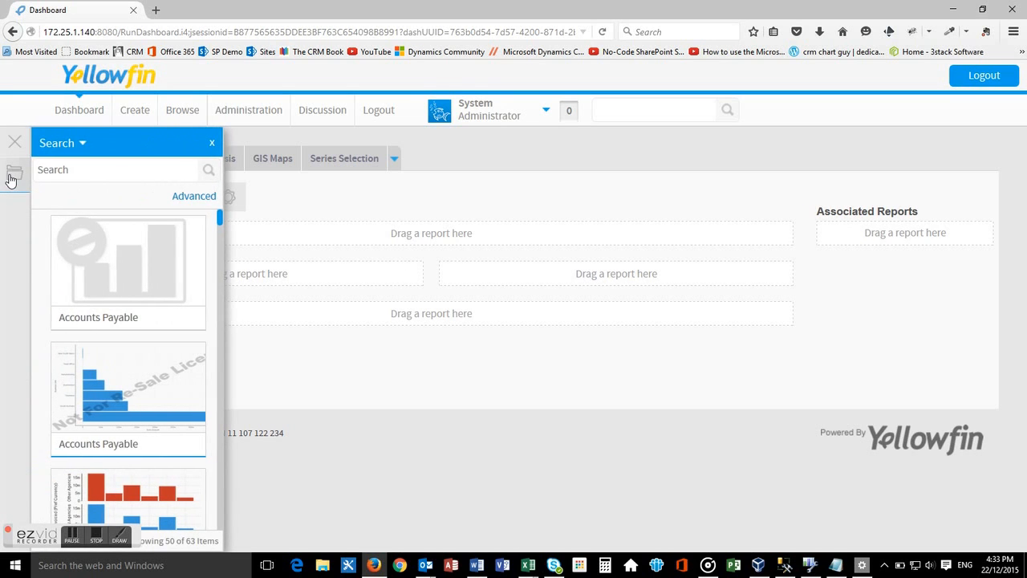
click(86, 172)
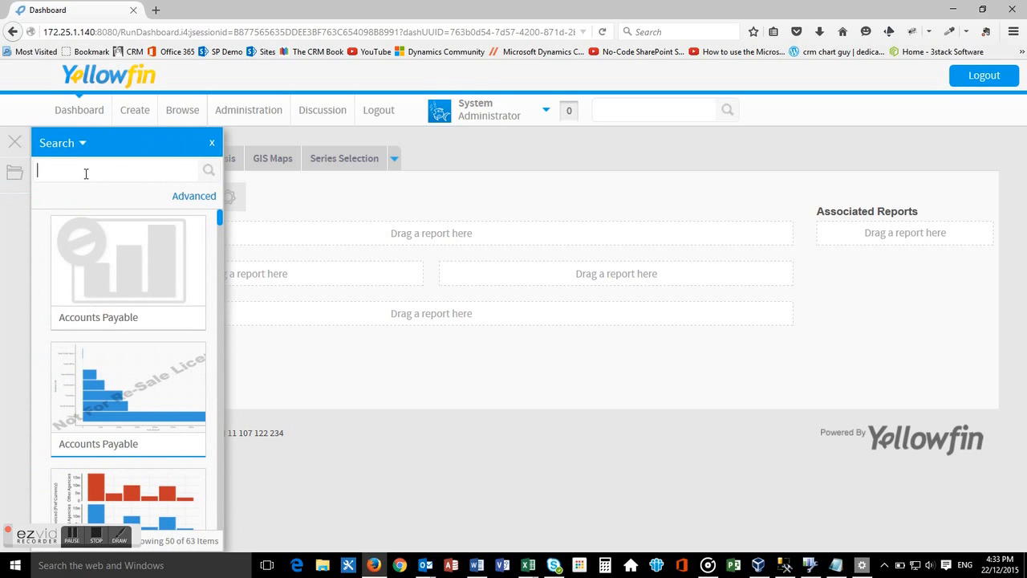
text(scenario)
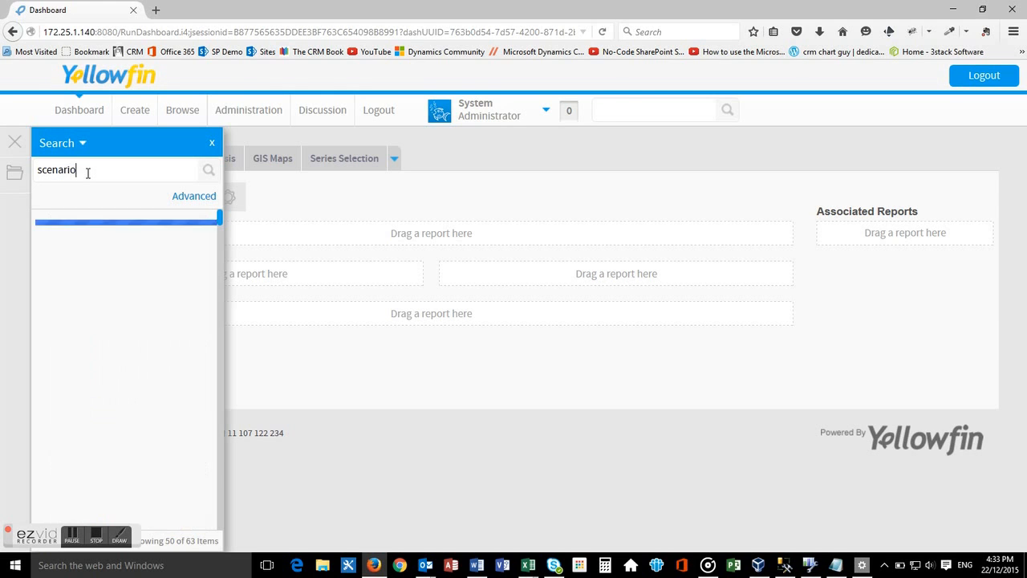
scroll(119, 306, down, 3)
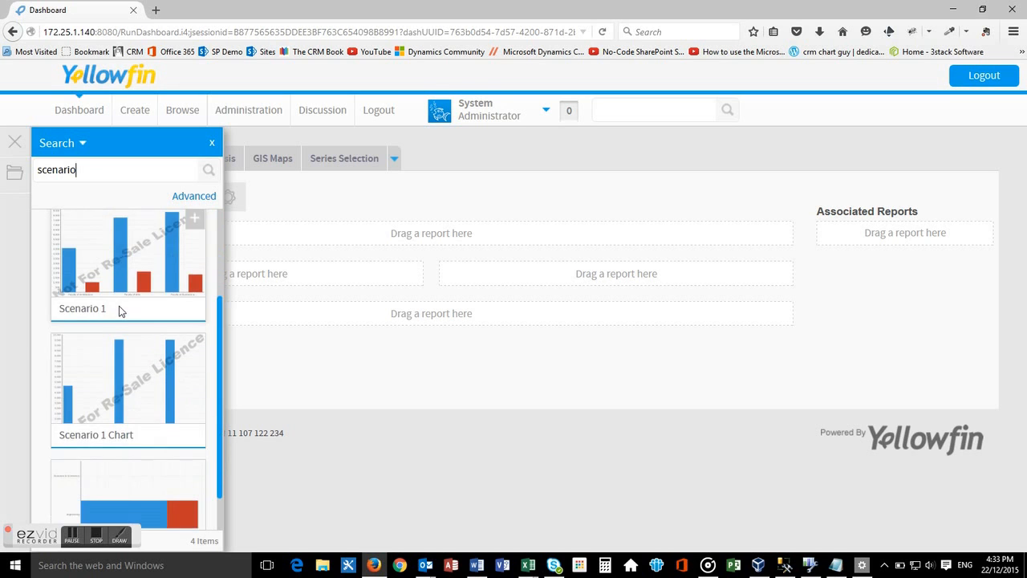
drag(126, 461, 418, 236)
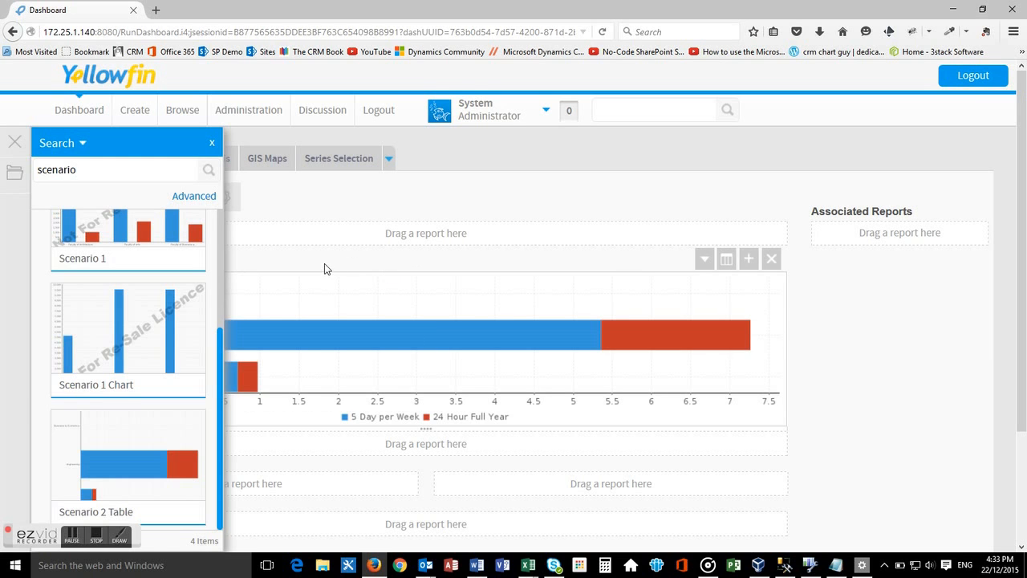
click(213, 145)
Try Chart as the Scenario 2 Table report's default display, and set it to Table.
mouse_move(581, 278)
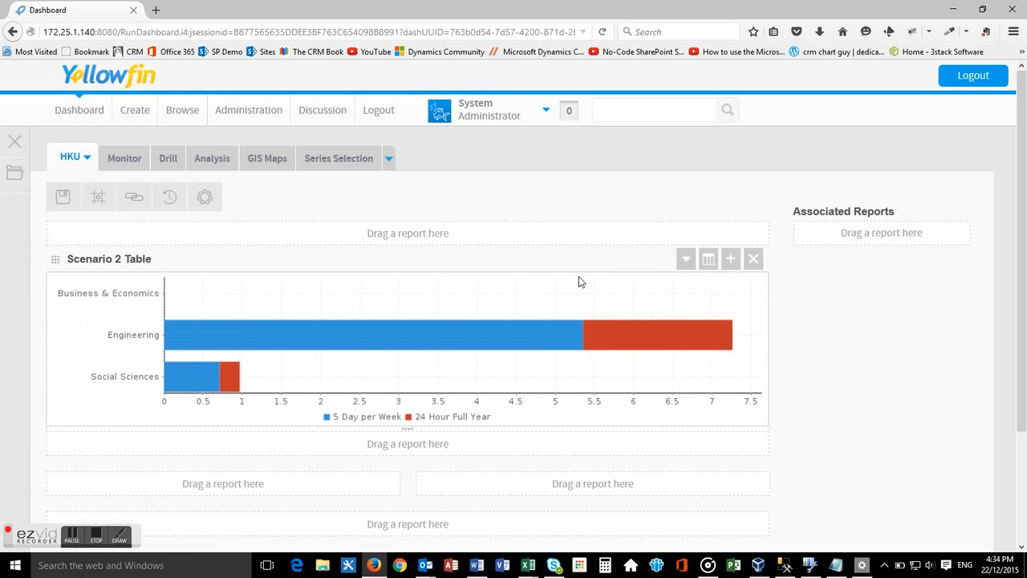
click(686, 259)
mouse_move(705, 299)
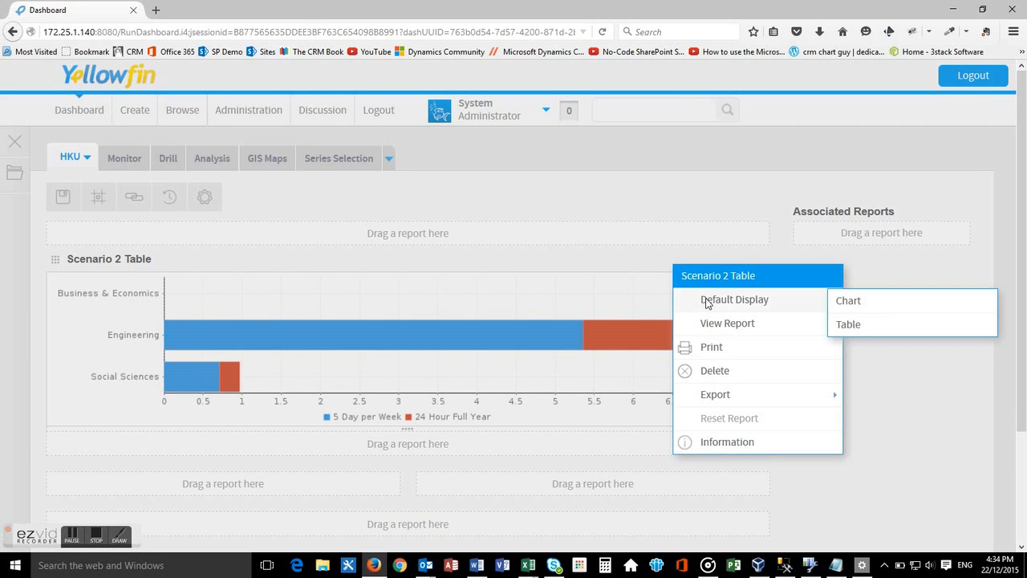
click(868, 306)
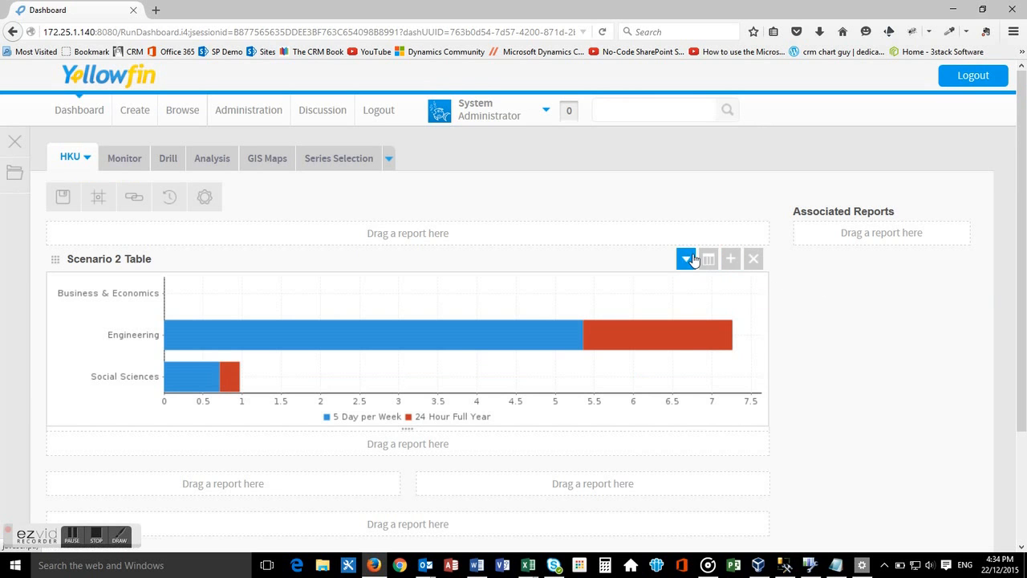
click(686, 257)
mouse_move(718, 294)
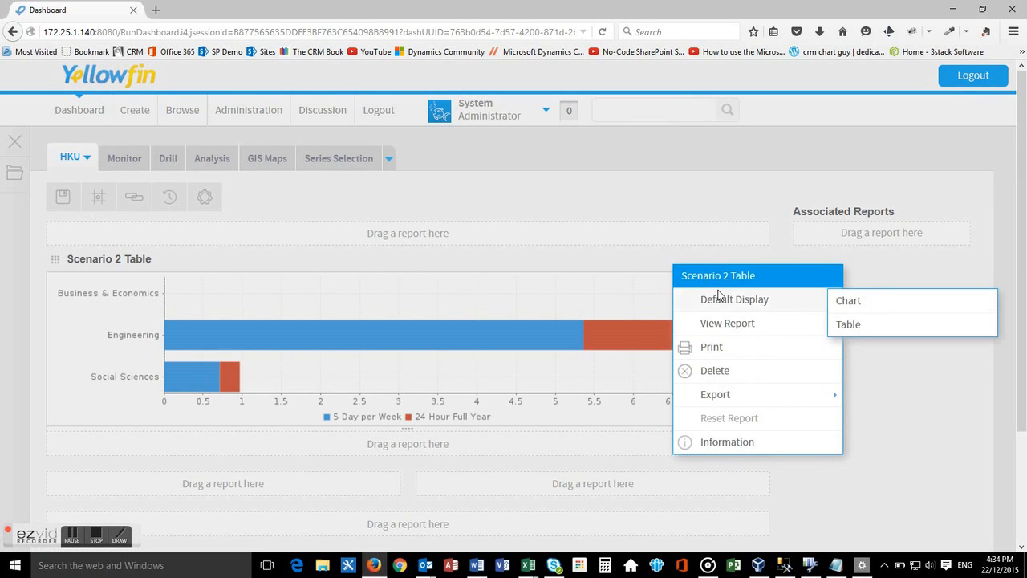
click(852, 324)
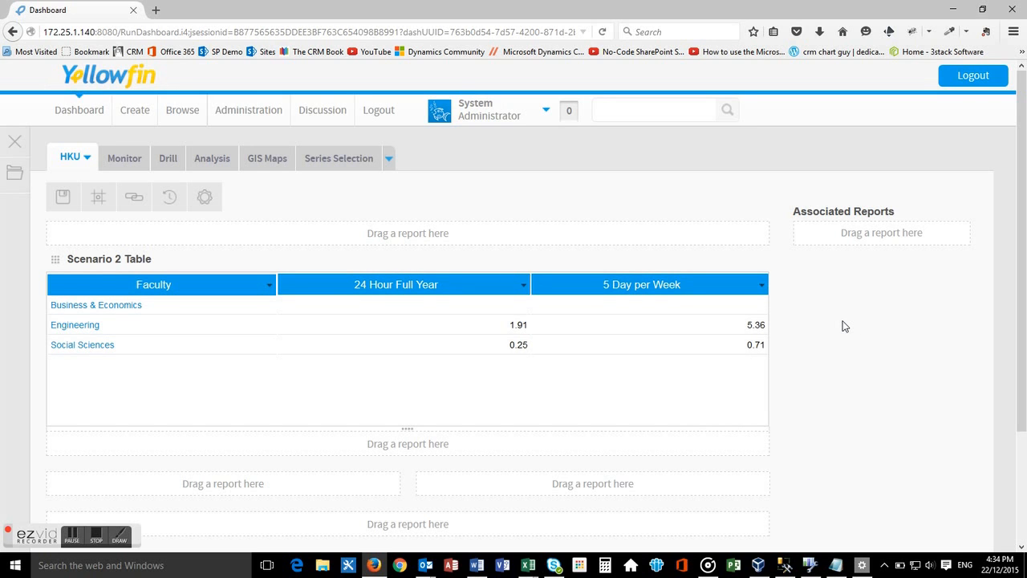
Search the report library for "hku", add HKU Cost Allocation above the Scenario 2 Table report, and make it slightly taller.
click(11, 181)
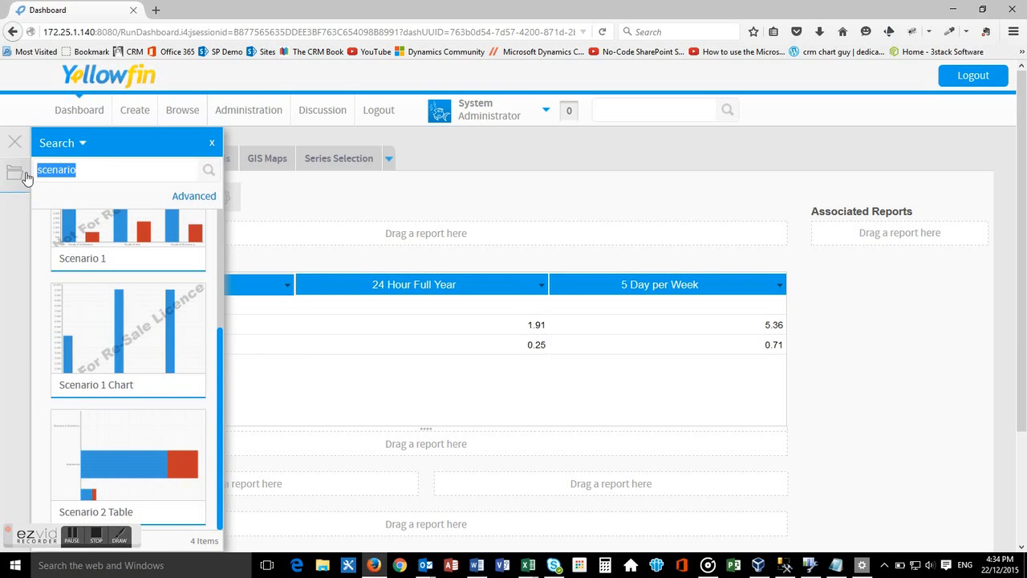
text(hku)
click(208, 170)
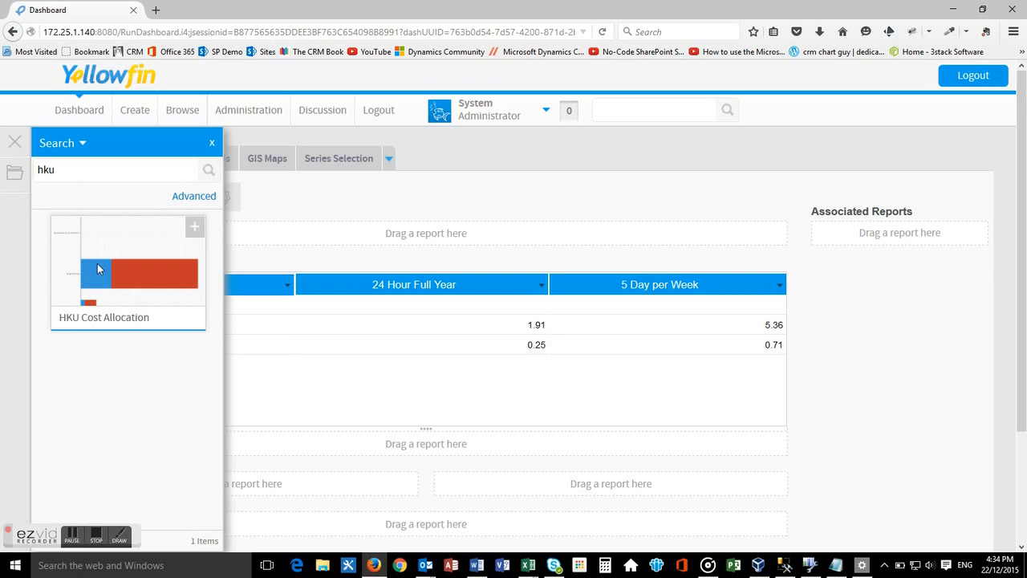
drag(97, 248, 342, 234)
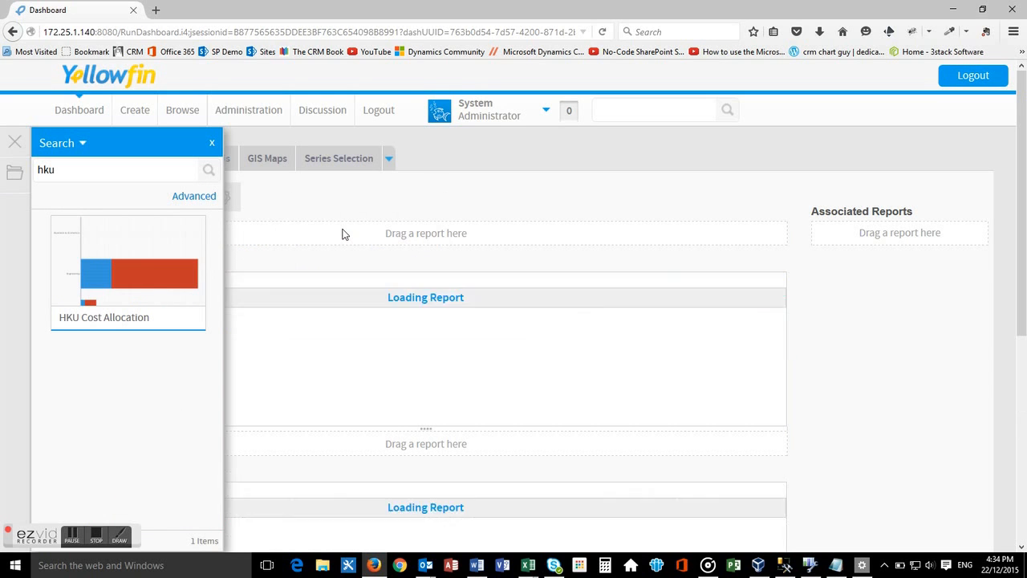
click(212, 144)
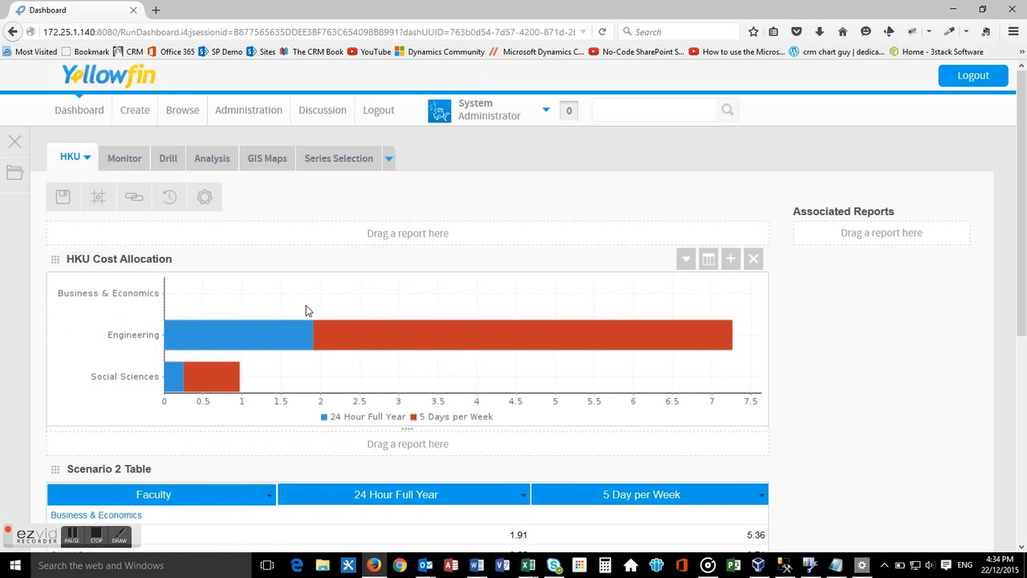
drag(406, 430, 408, 456)
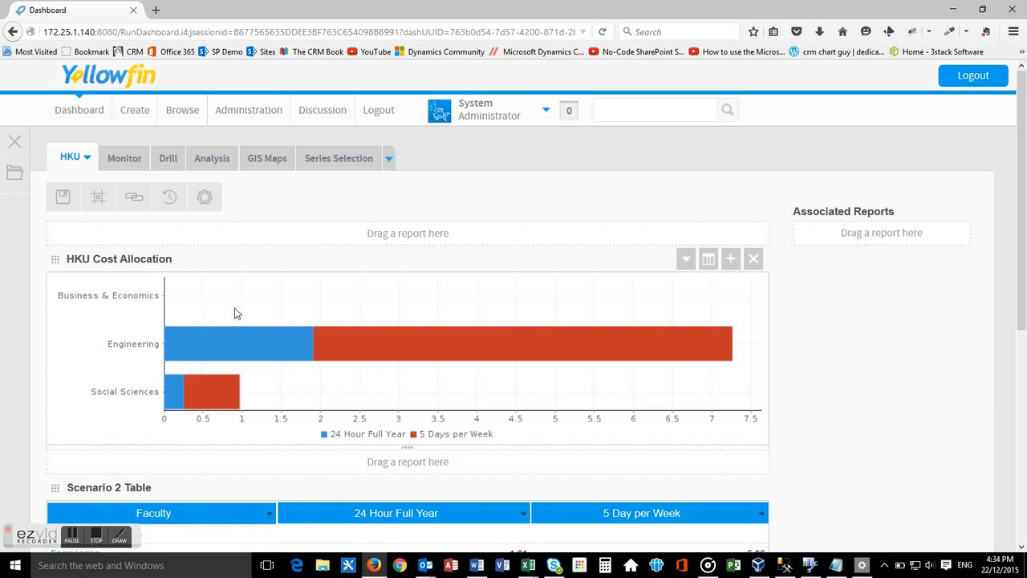
Save the HKU dashboard in the HKU Finance category with public access and activate it.
click(63, 198)
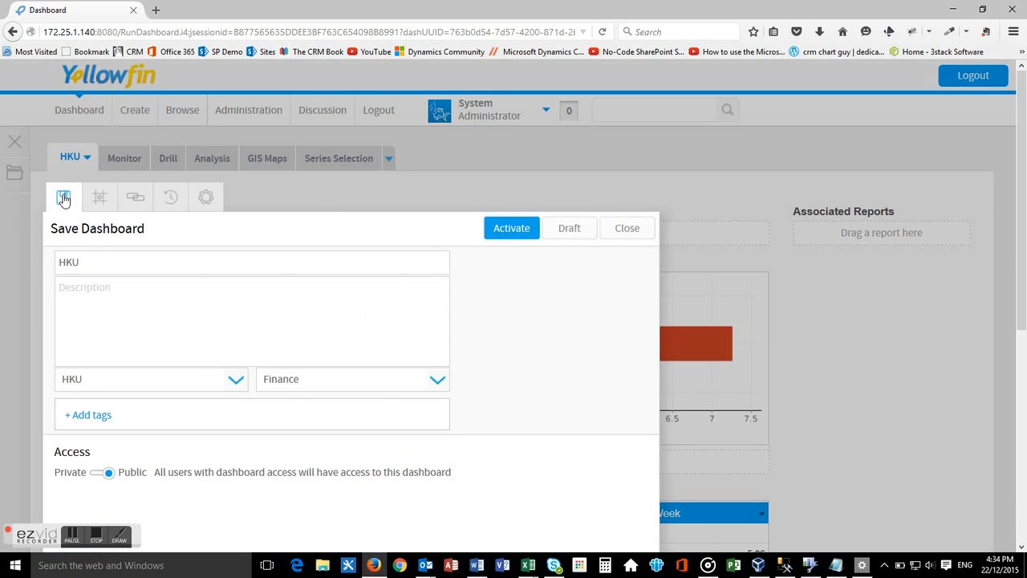
click(512, 229)
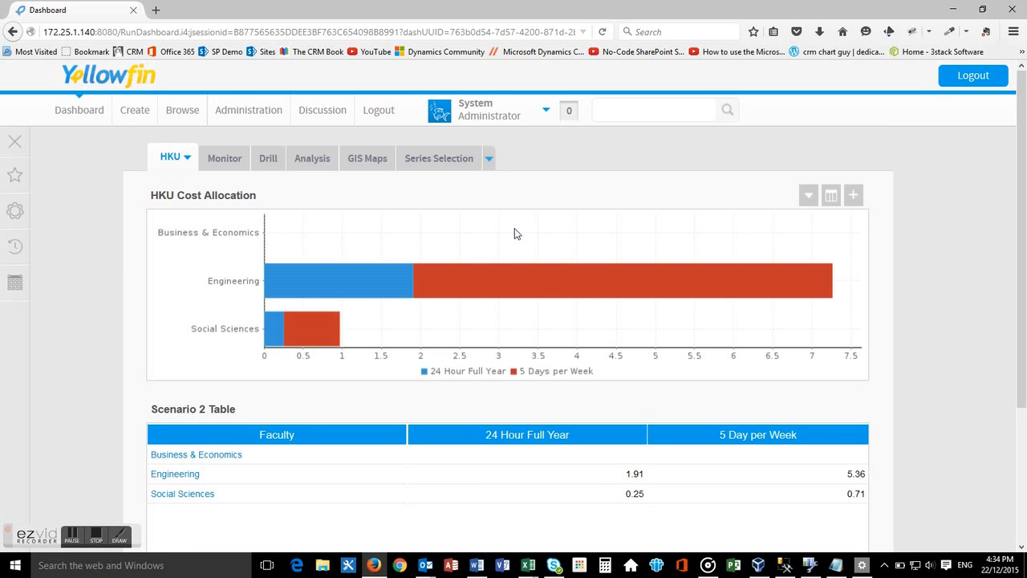
Drill the HKU Cost Allocation chart down through Engineering and Mech Engg to the course level.
scroll(503, 295, down, 2)
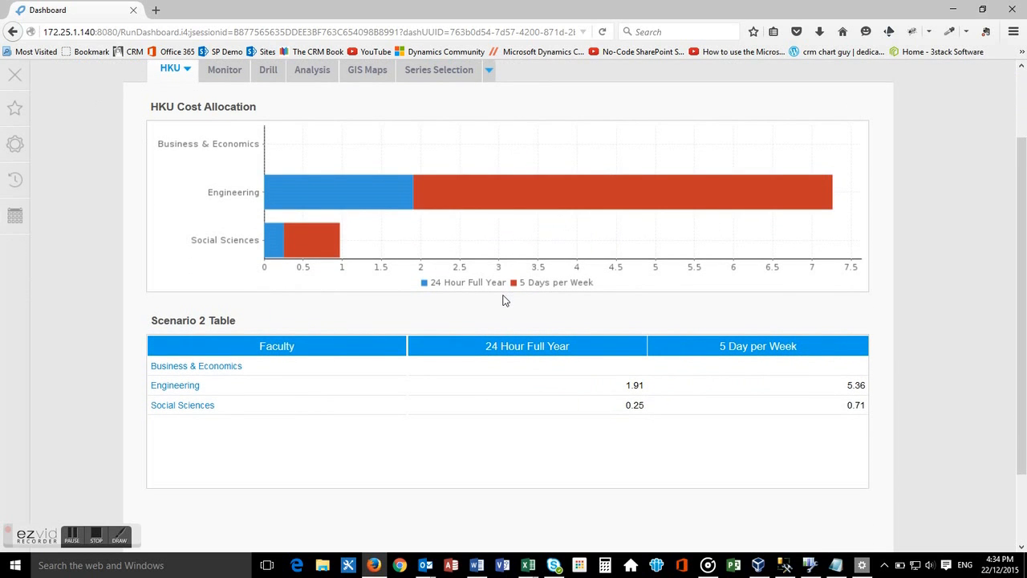
click(340, 193)
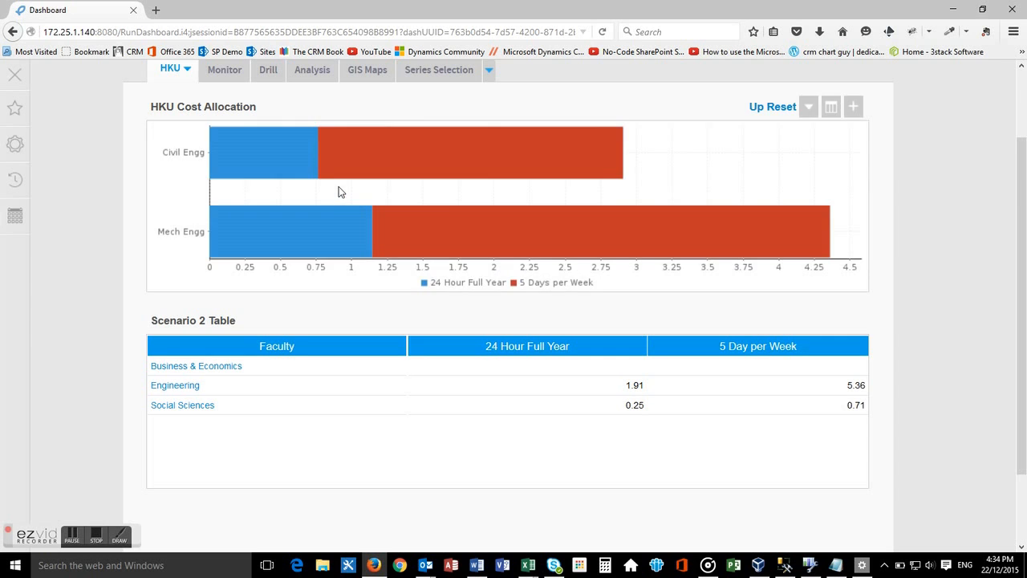
click(313, 229)
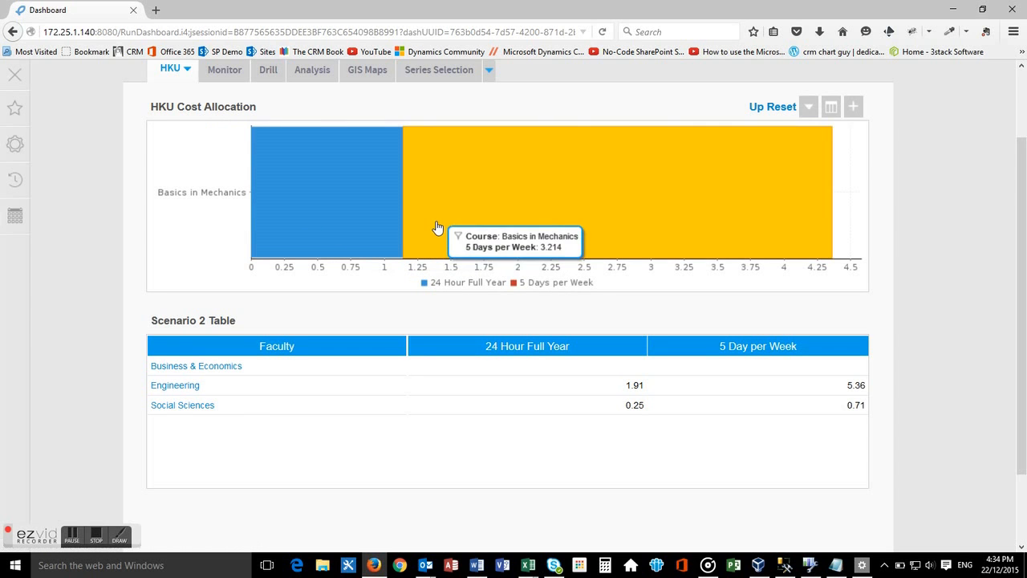
Drill the Scenario 2 Table through Social Sciences and HK Social Welfare System, and the chart through Basics in Mechanics, to the programme level.
click(166, 407)
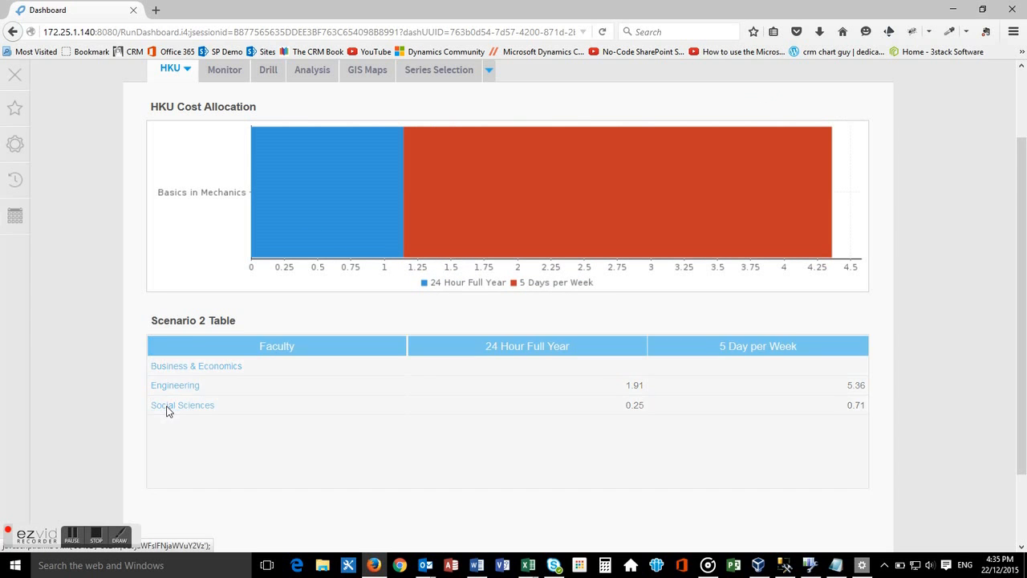
click(171, 383)
scroll(185, 376, down, 2)
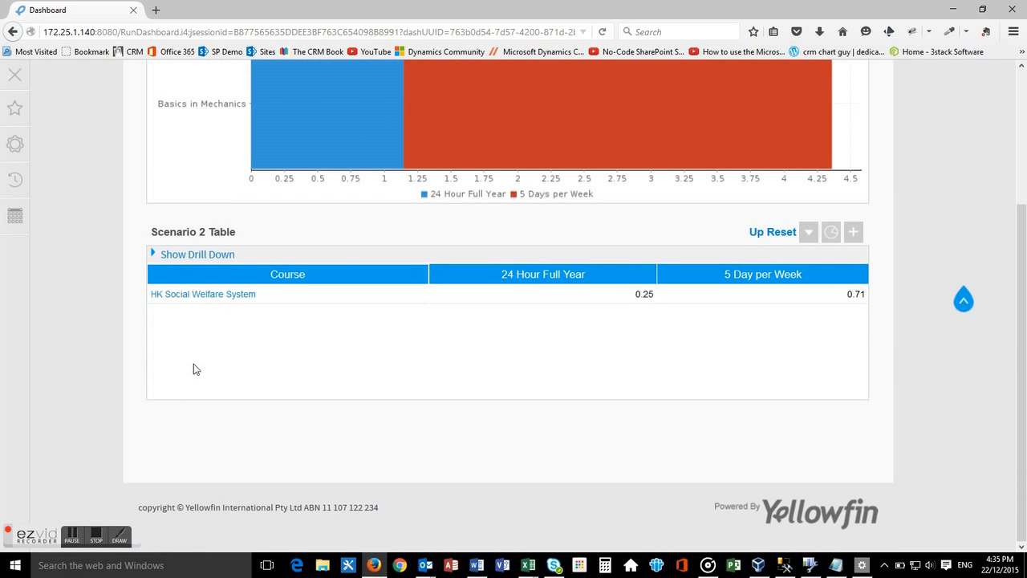
click(228, 296)
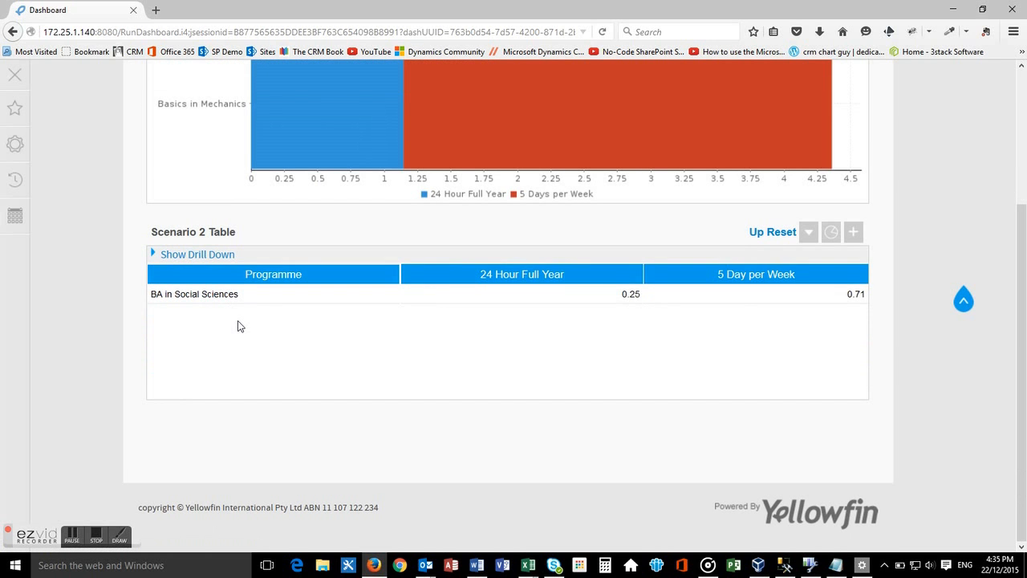
click(338, 149)
scroll(342, 201, up, 4)
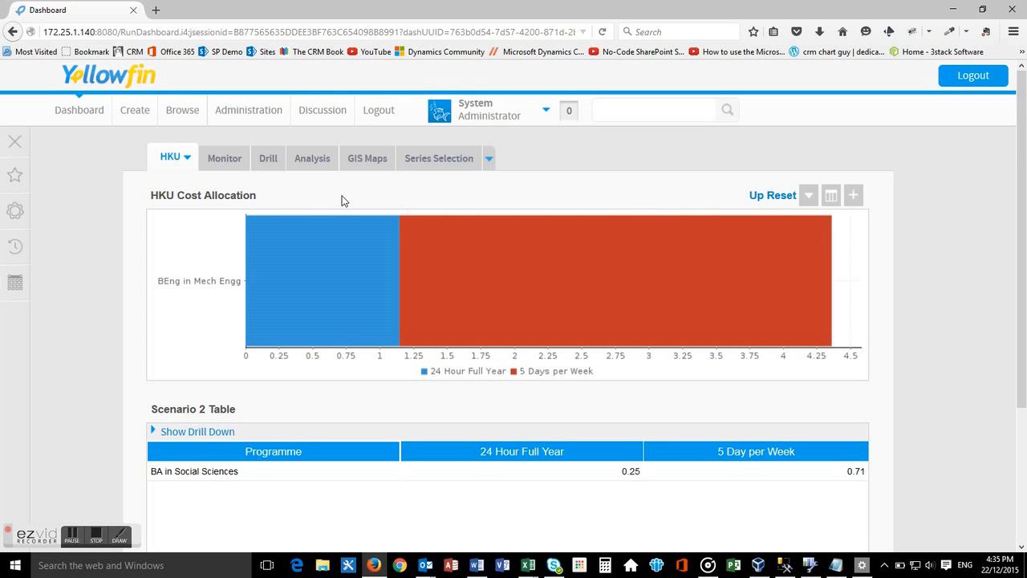
Open the Scenario 2 view from the HKU view folder in the Admin Console.
click(253, 117)
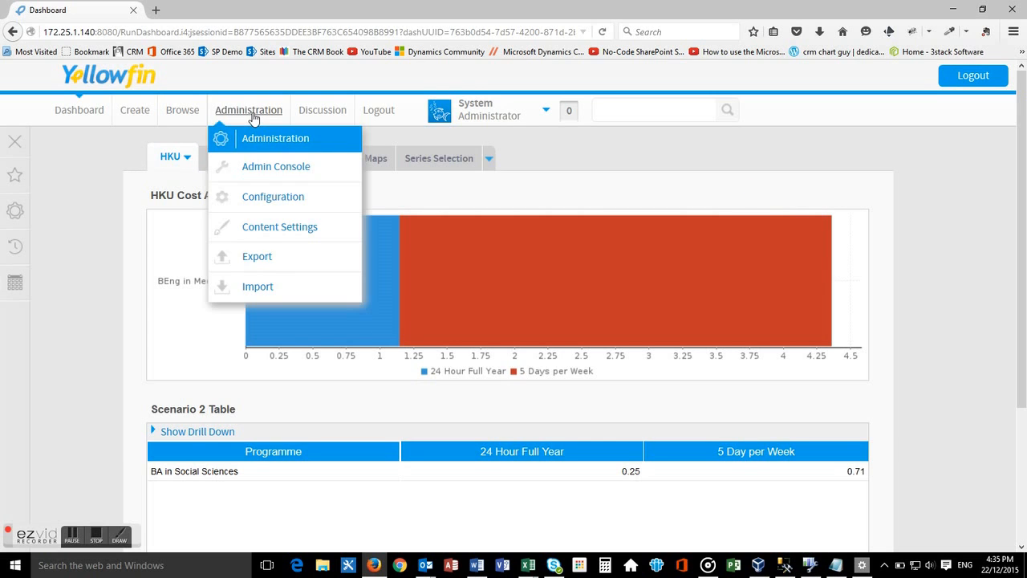
click(257, 167)
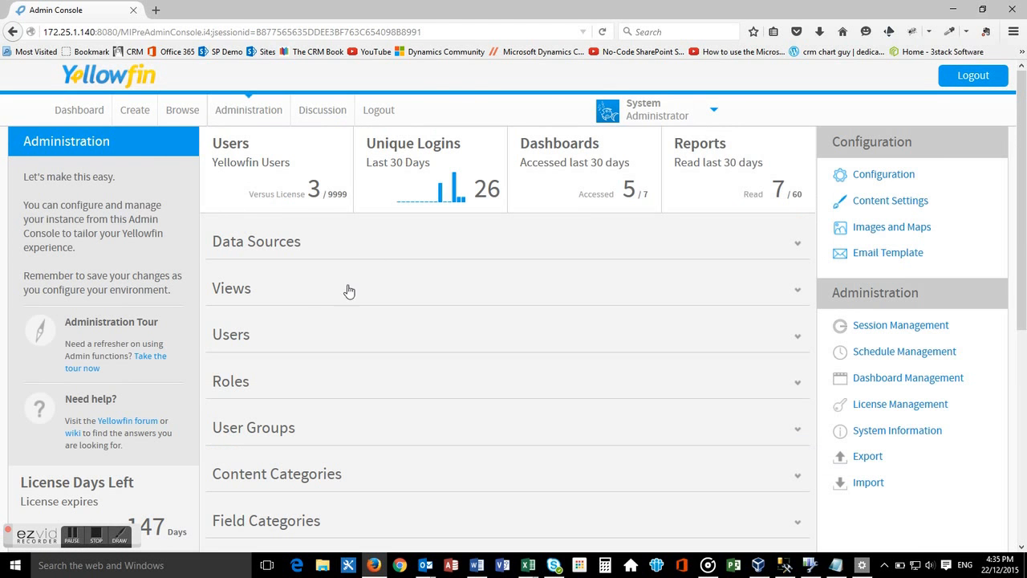
click(228, 292)
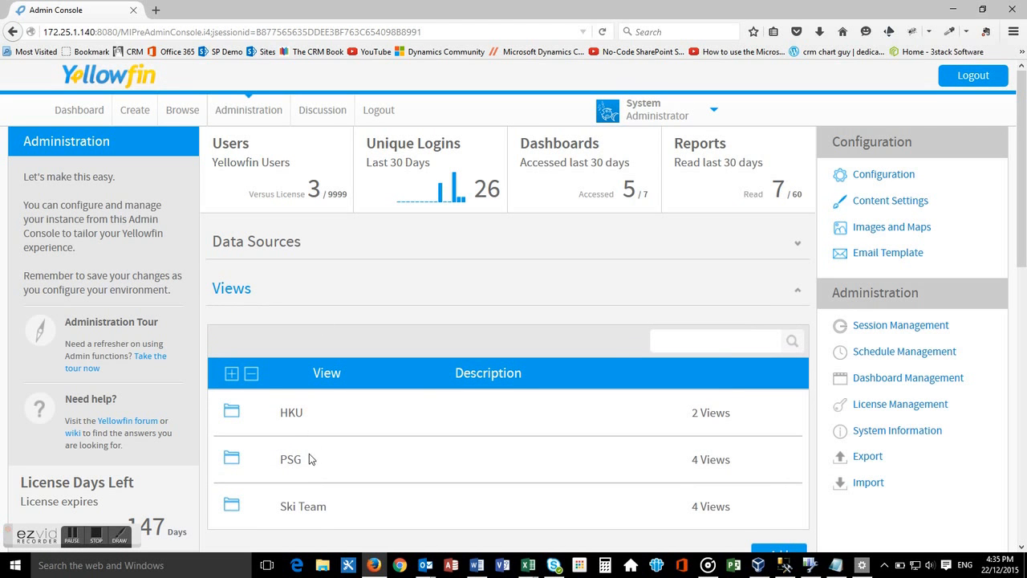
click(287, 415)
click(344, 512)
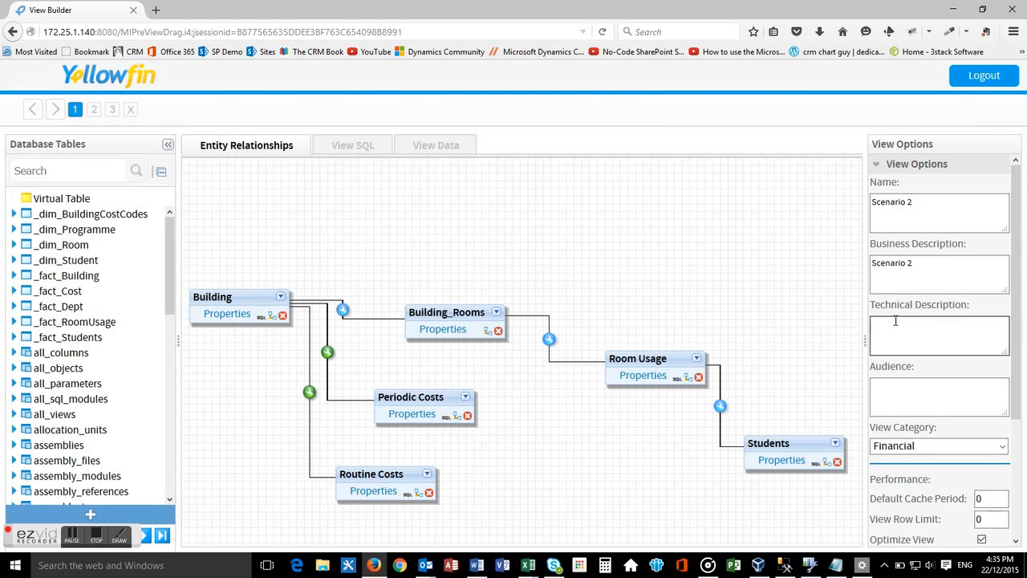
Move the Building table up in the diagram and examine its virtual table SQL in a widened window.
drag(237, 300, 241, 255)
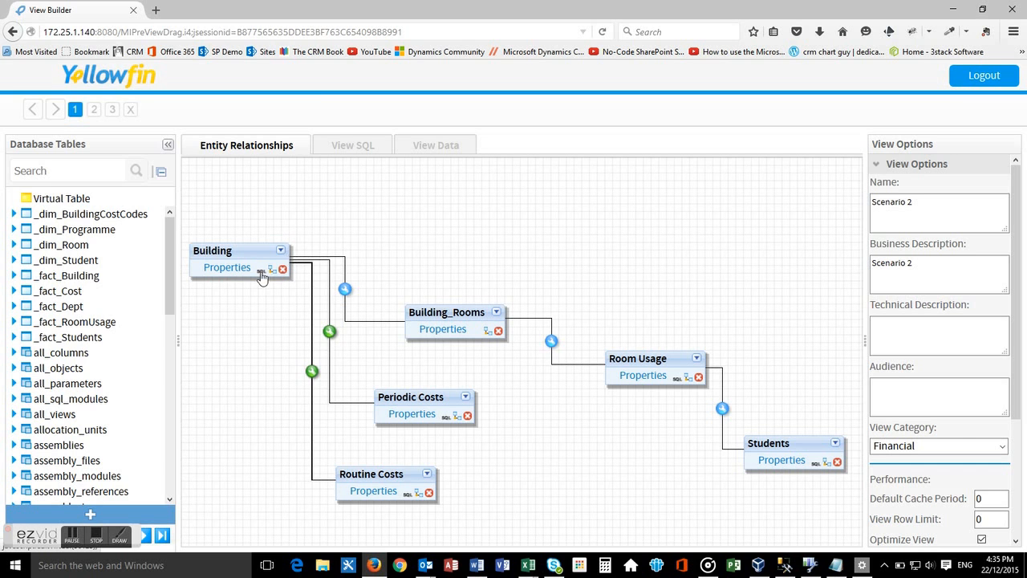
click(262, 273)
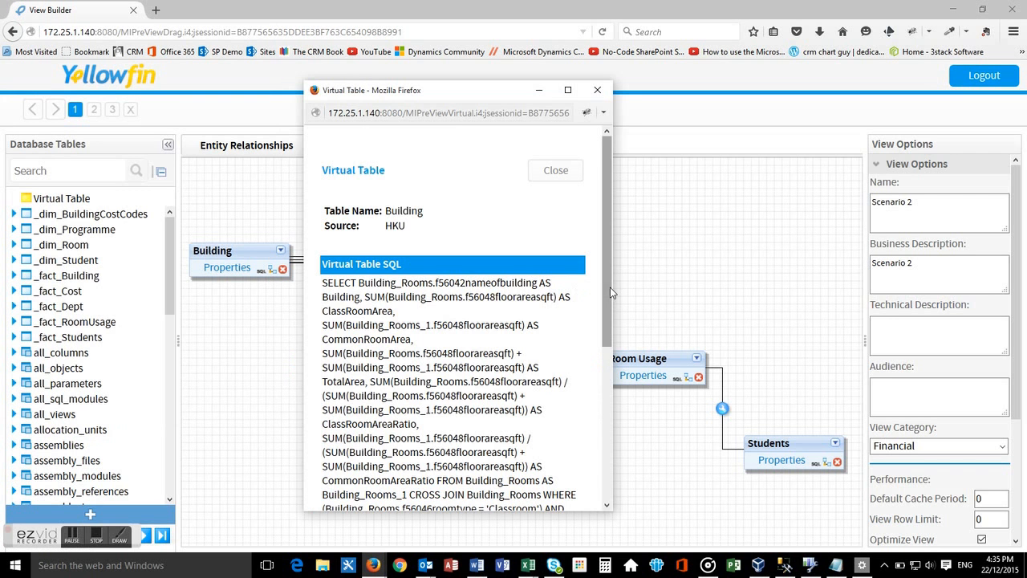
drag(611, 287, 894, 311)
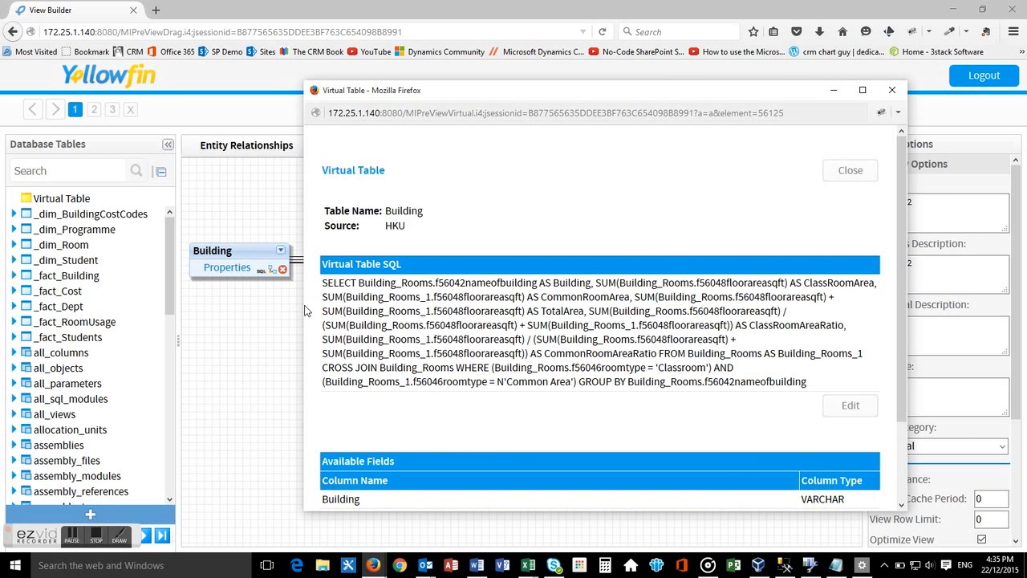
drag(302, 305, 61, 291)
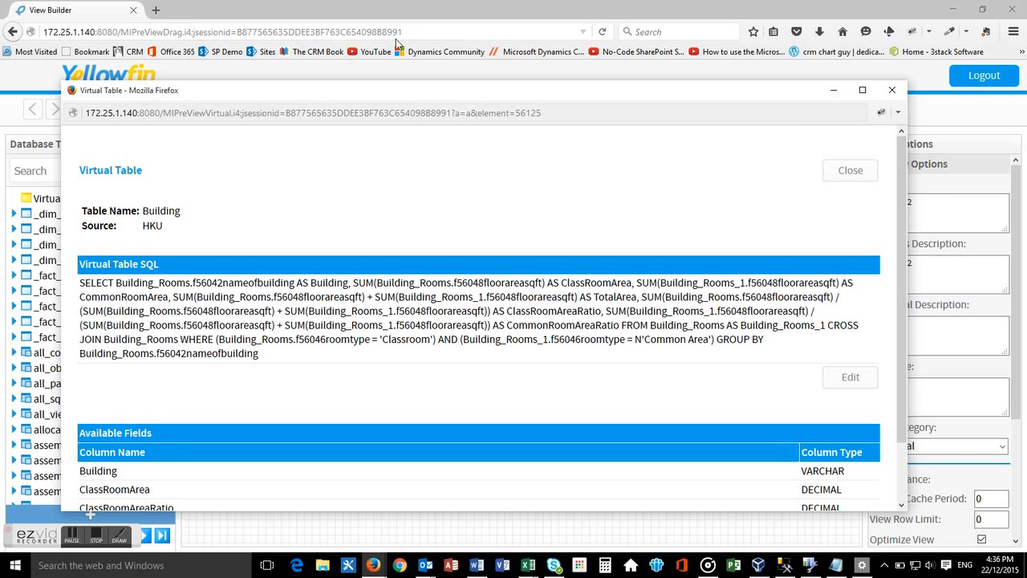
click(892, 90)
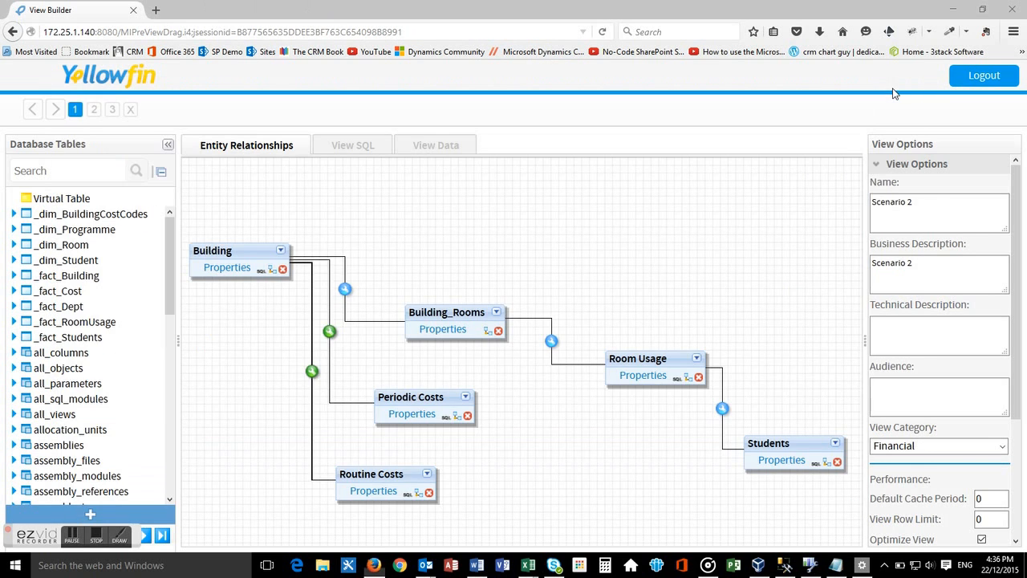
Move the Building_Rooms table up in the entity relationship diagram, slightly above the level of the Building table.
drag(440, 313, 447, 222)
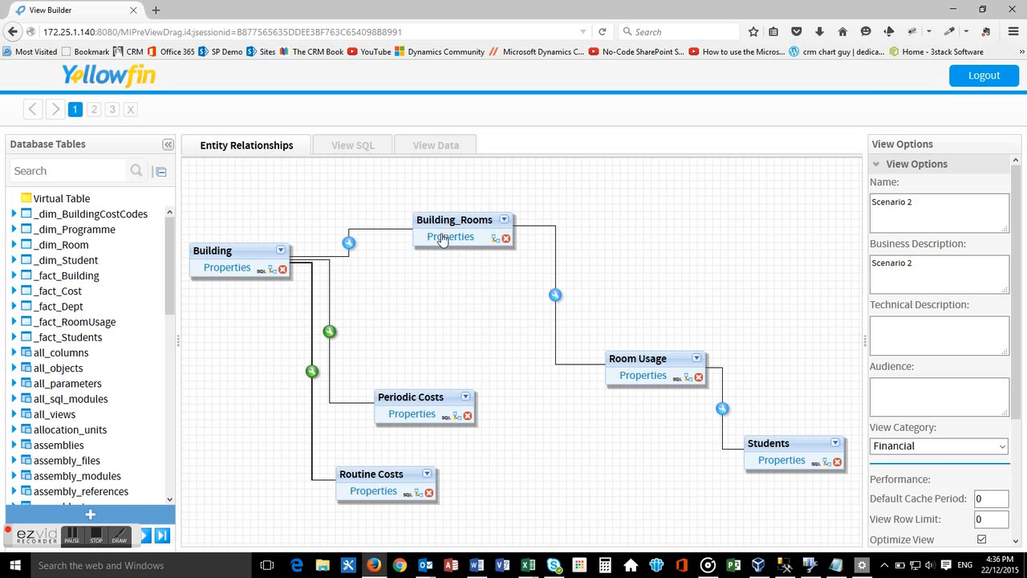